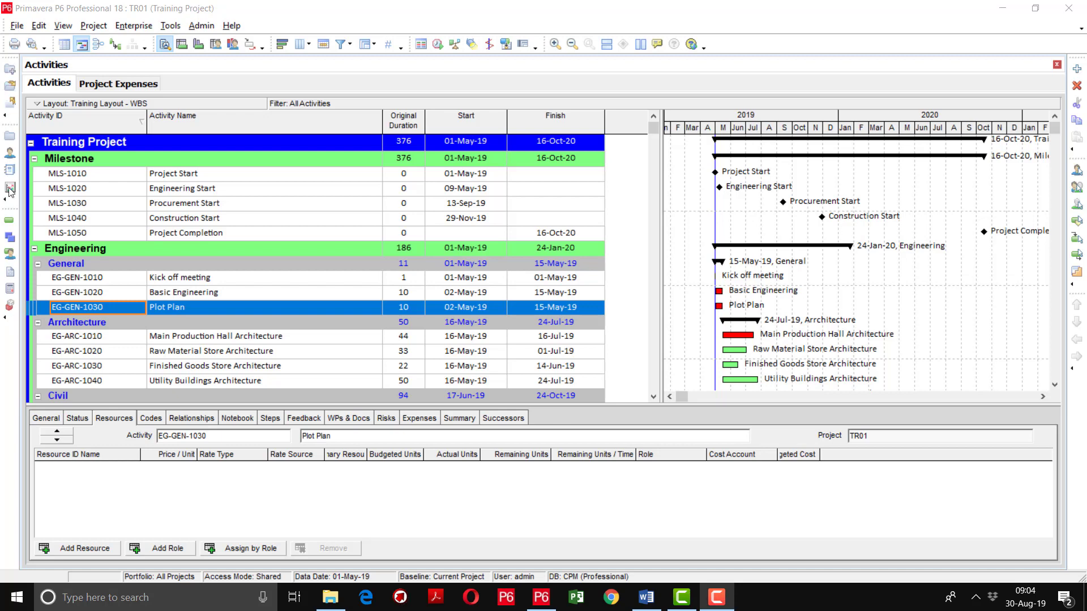
Open the Project Expenses view for the Training Project.
click(12, 292)
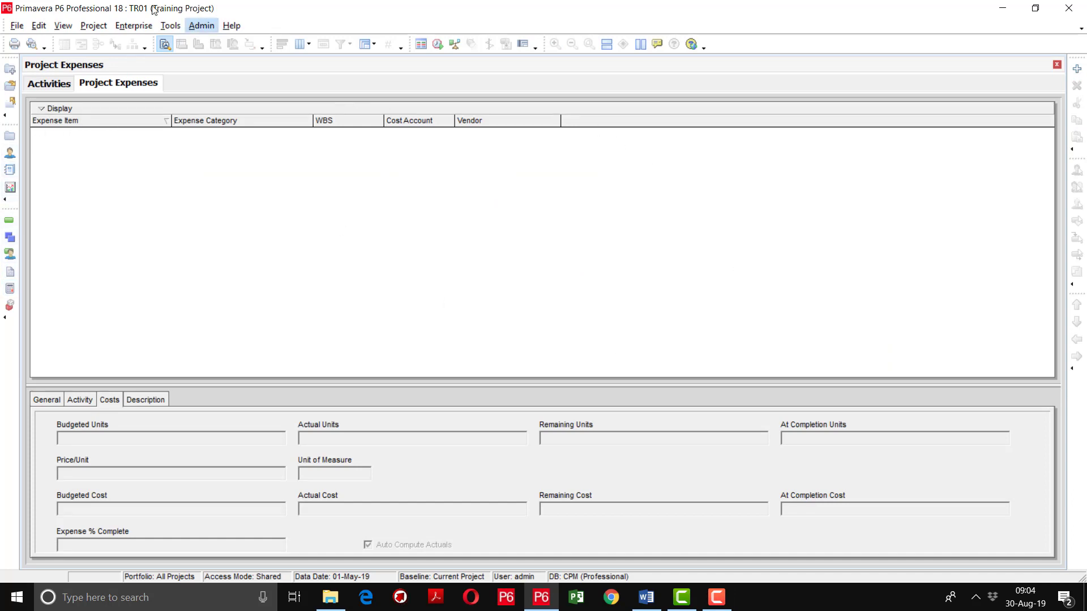
click(94, 26)
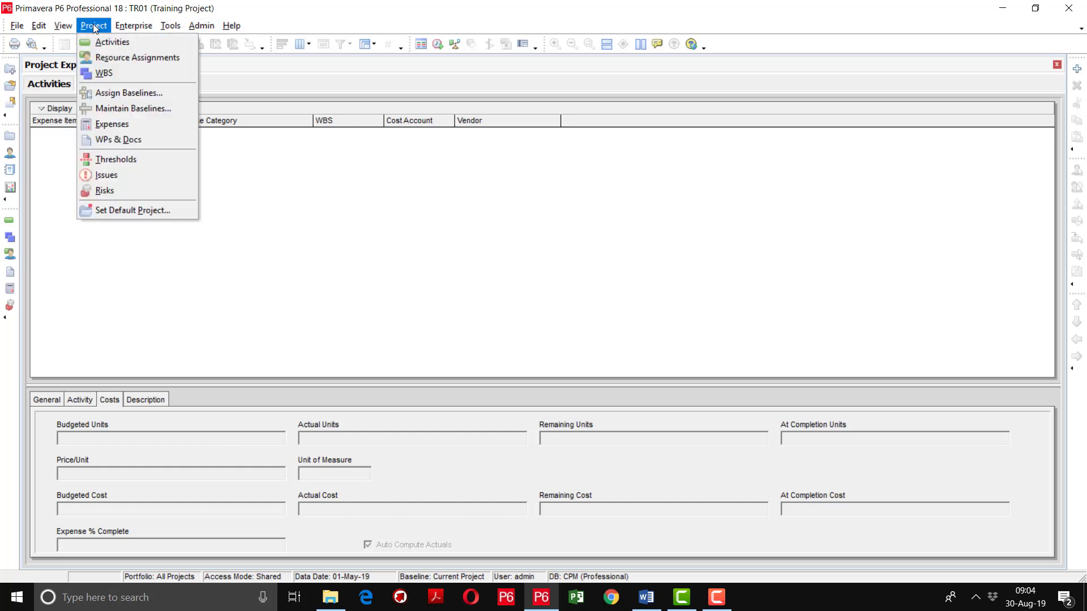
click(114, 126)
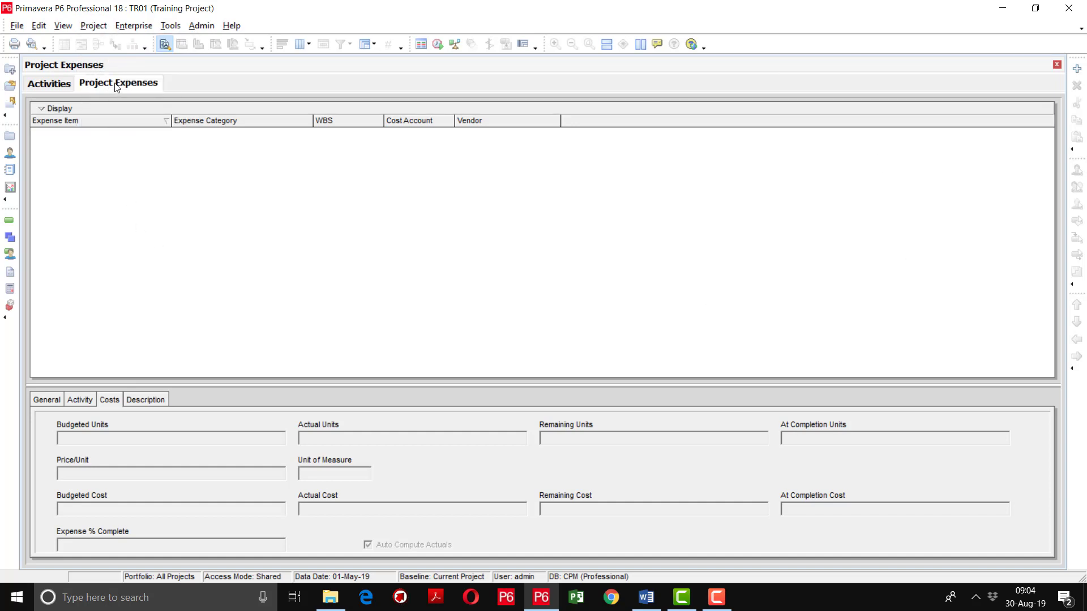
click(51, 83)
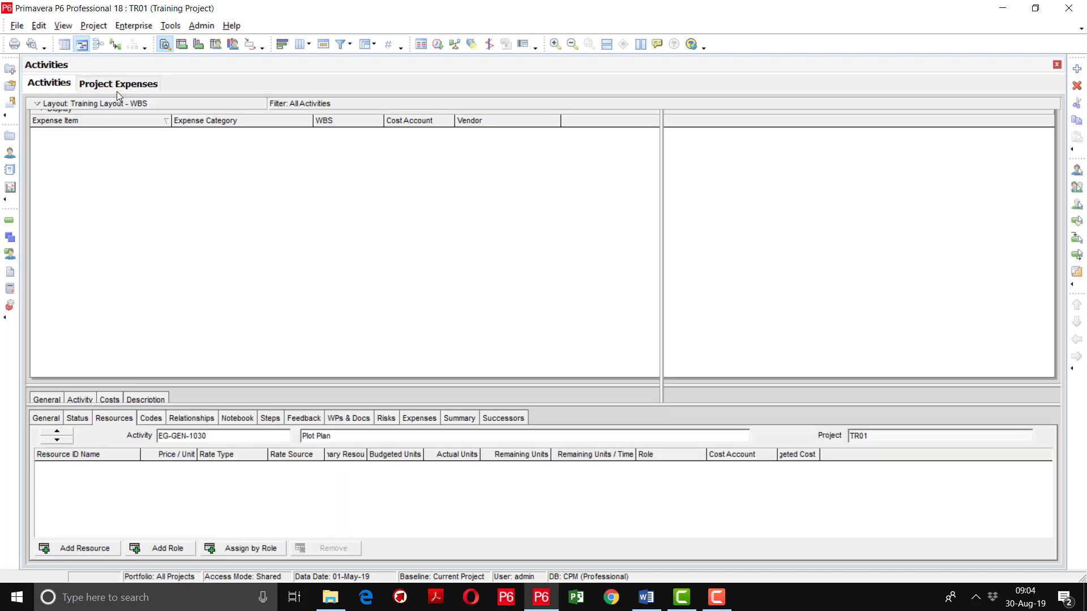
click(116, 85)
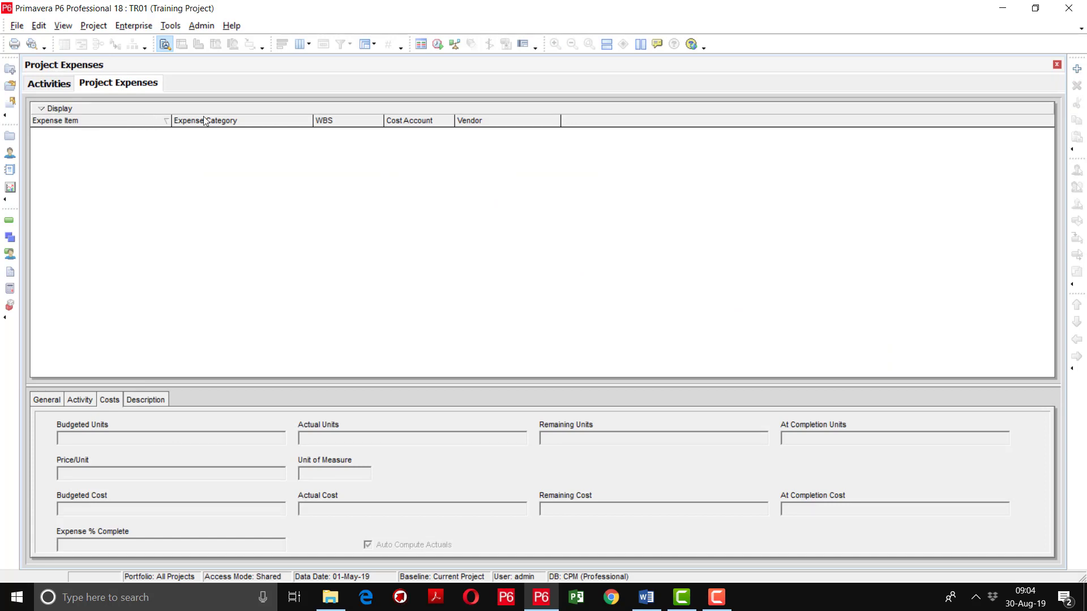
Add an expense item to the Plot Plan activity EG-GEN-1030 and name it Plotter.
click(1077, 69)
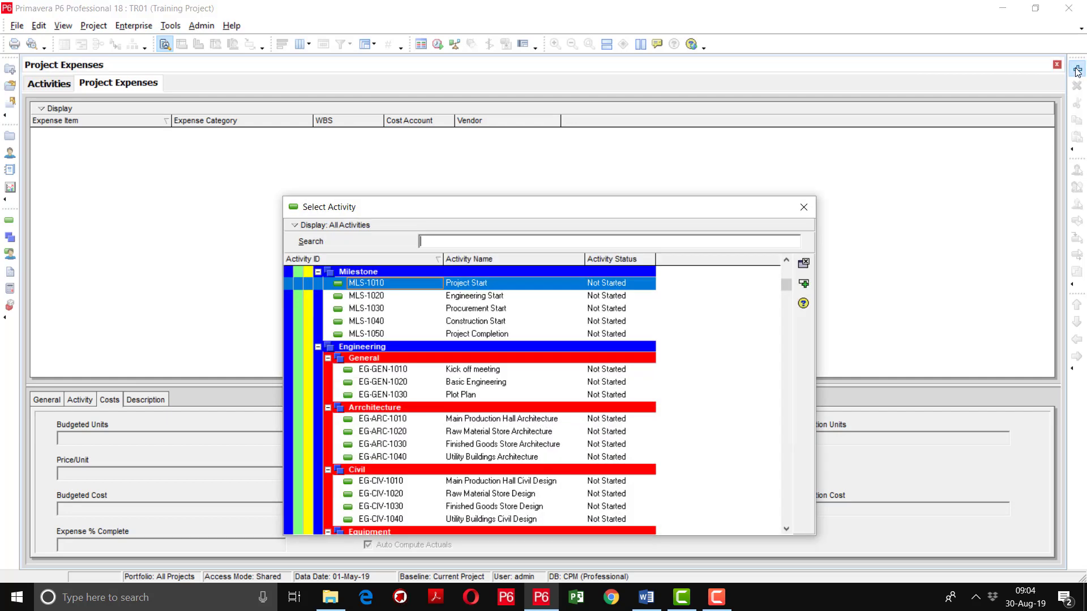
drag(582, 199, 573, 80)
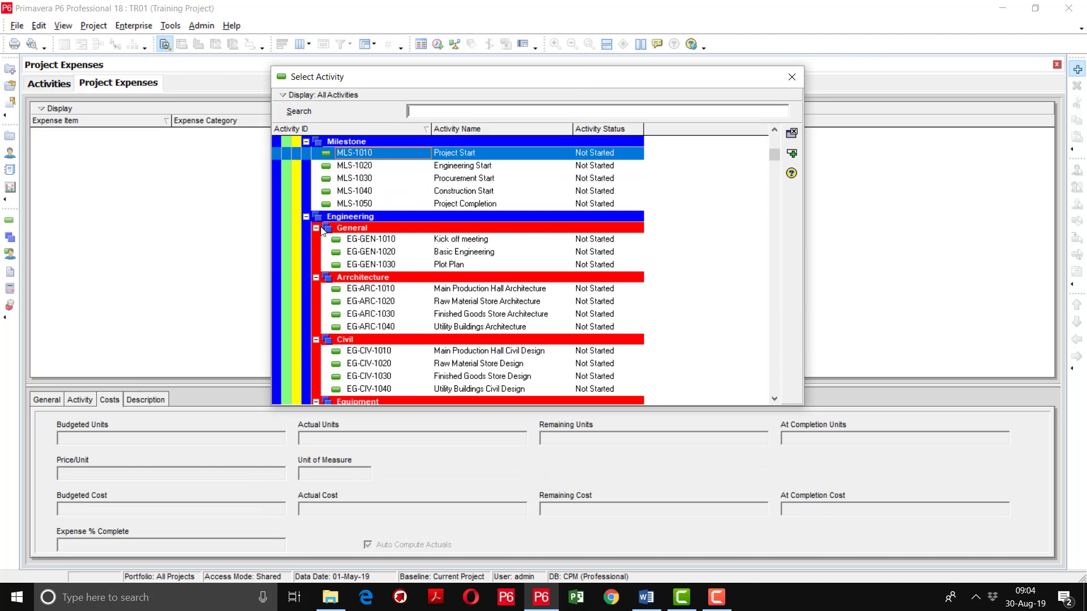
double_click(392, 266)
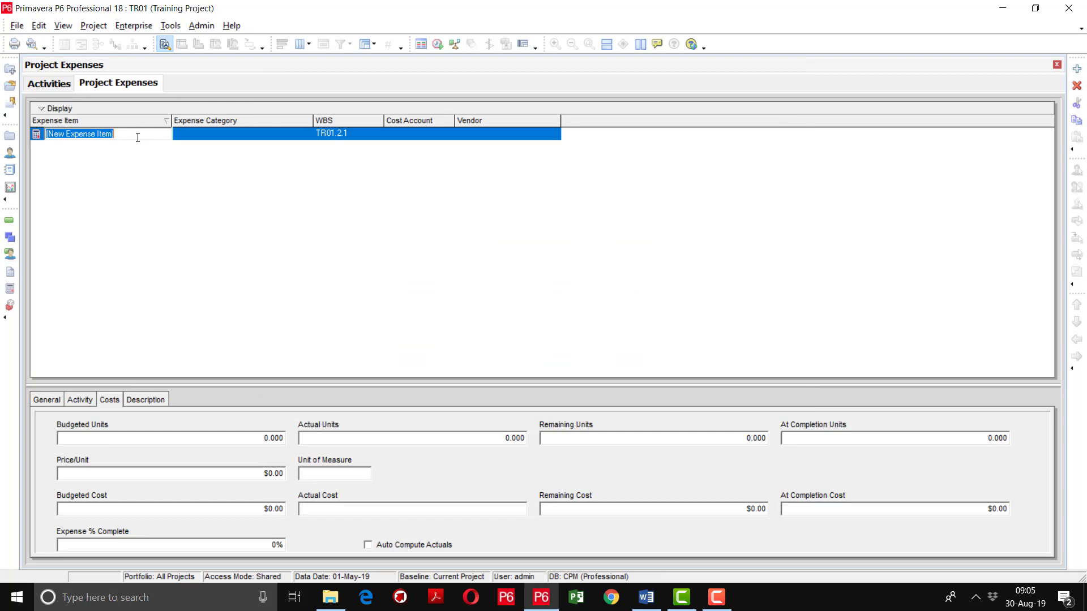
text(PLot)
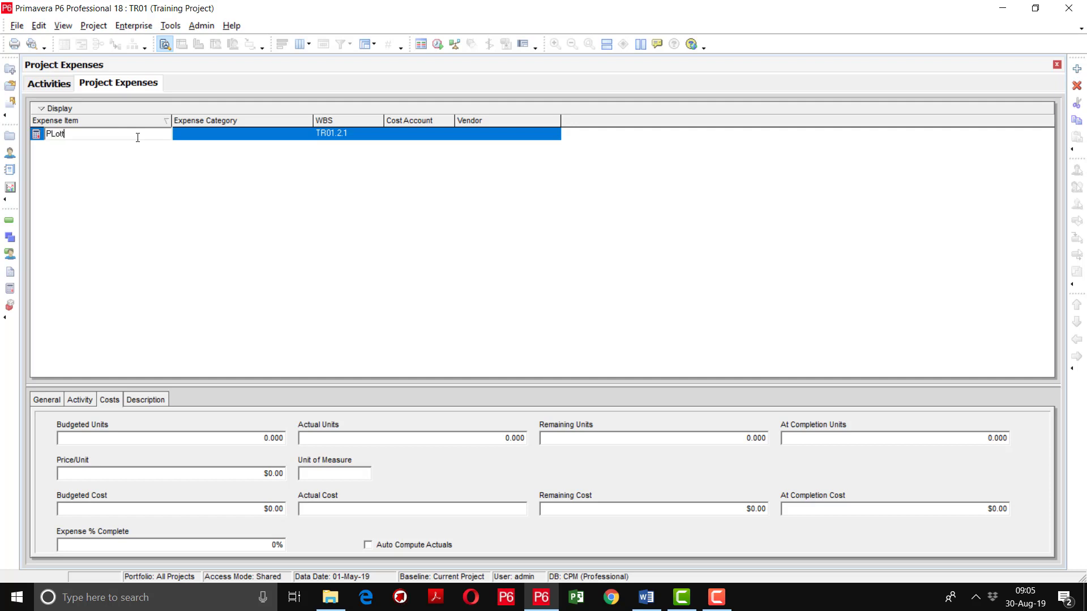
text(t)
key(BackSpace)
key(BackSpace)
key(BackSpace)
key(BackSpace)
key(BackSpace)
text(Plotter)
key(Return)
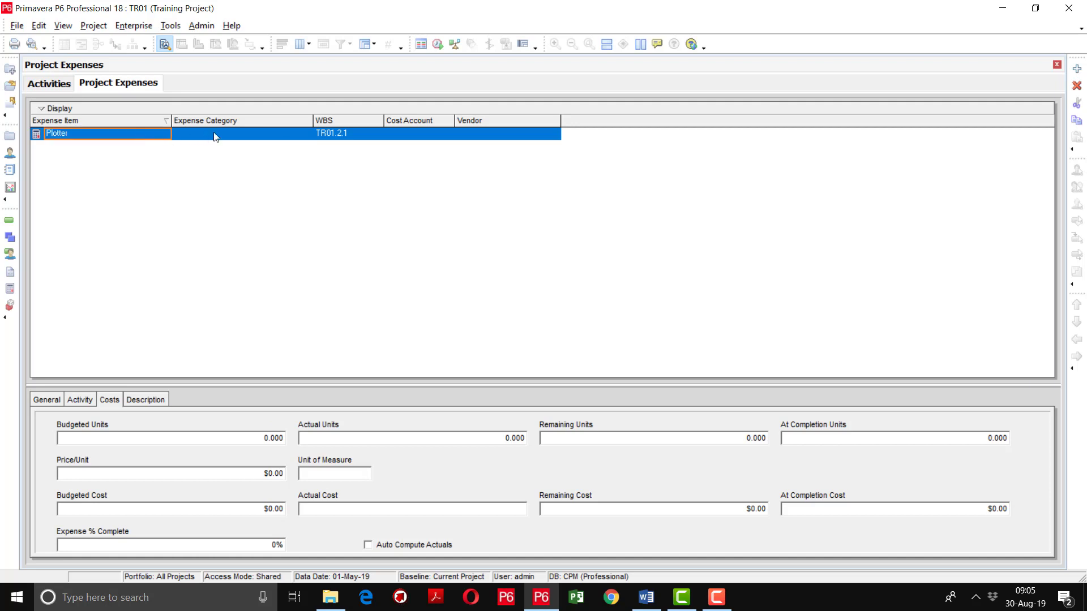
Examine the expense categories available for the Plotter expense item without assigning one.
click(304, 139)
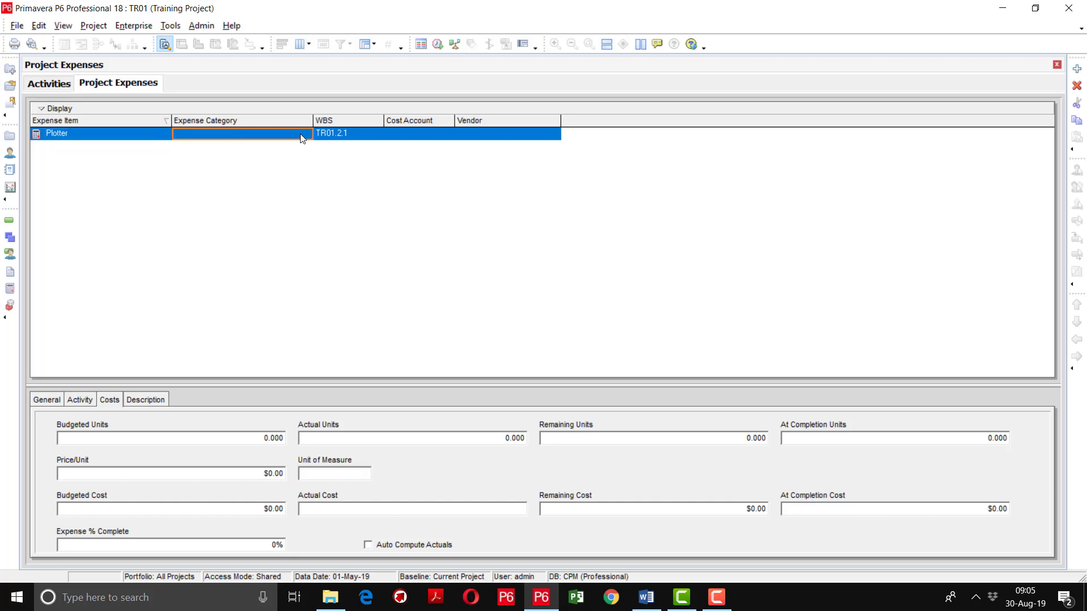
click(306, 139)
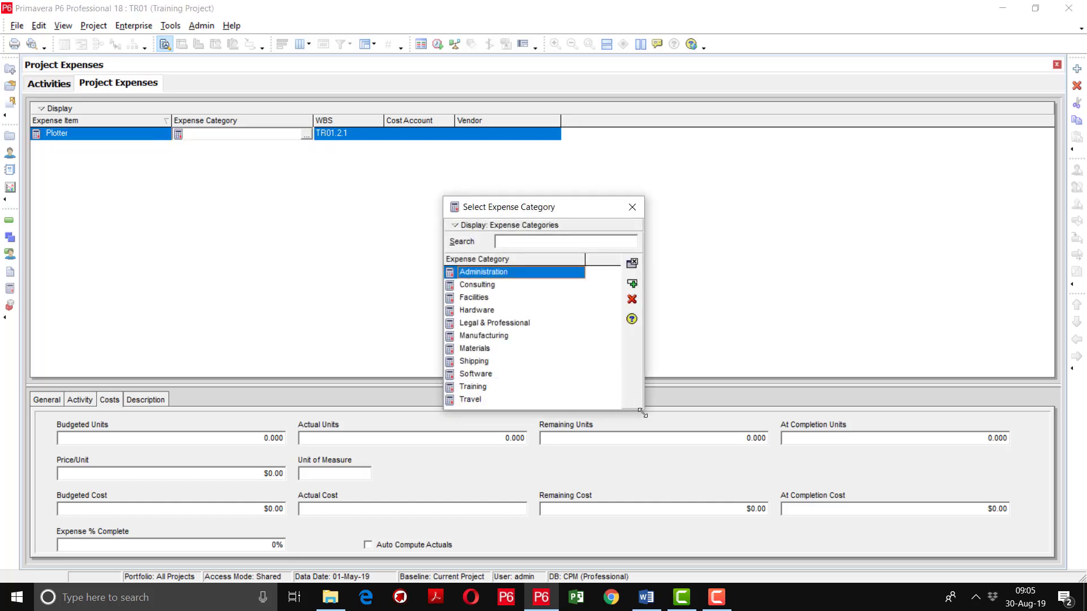
drag(642, 414, 715, 508)
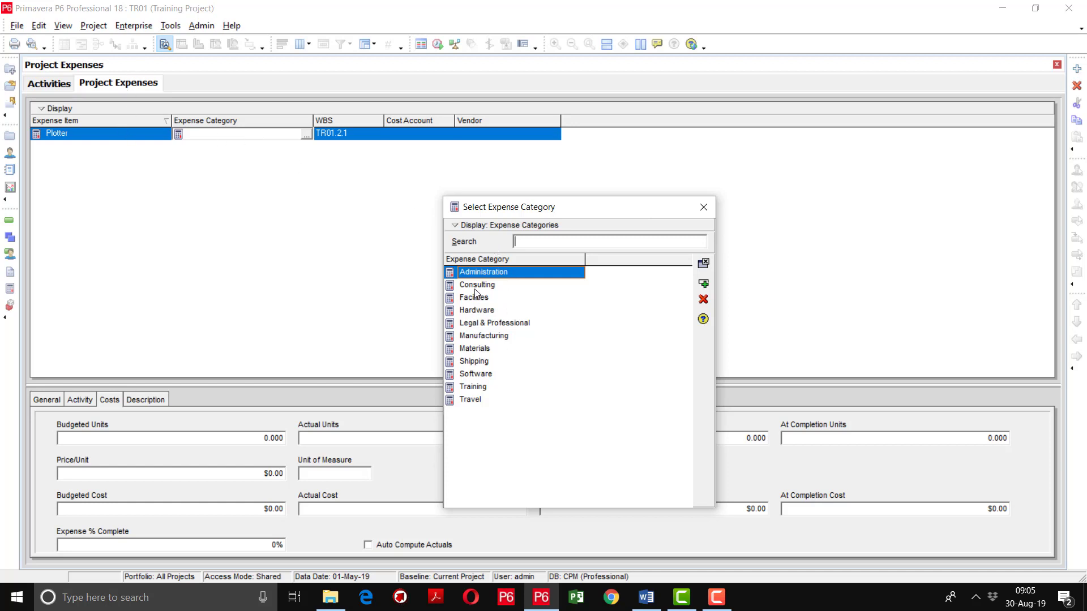
click(475, 310)
click(474, 348)
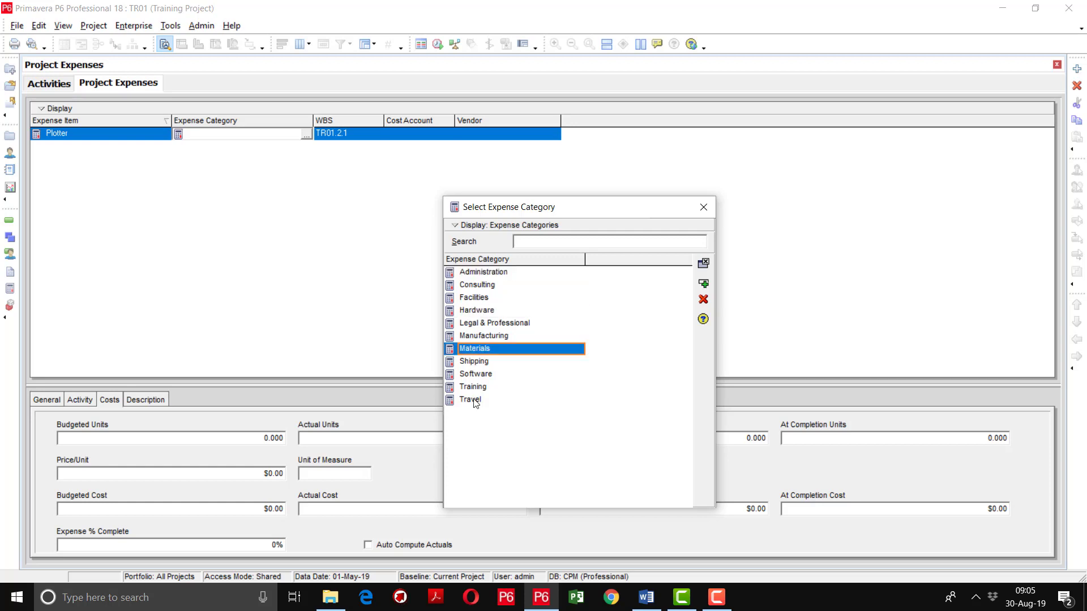
click(706, 207)
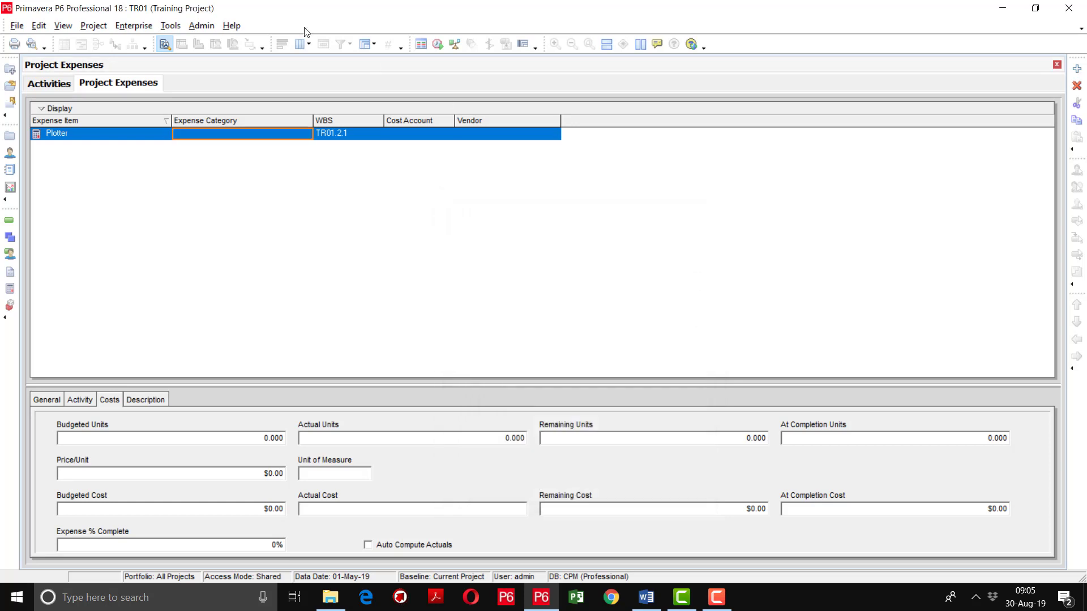
Create an expense category named Equipment at the end of the Expense Categories list in Admin Categories.
click(201, 25)
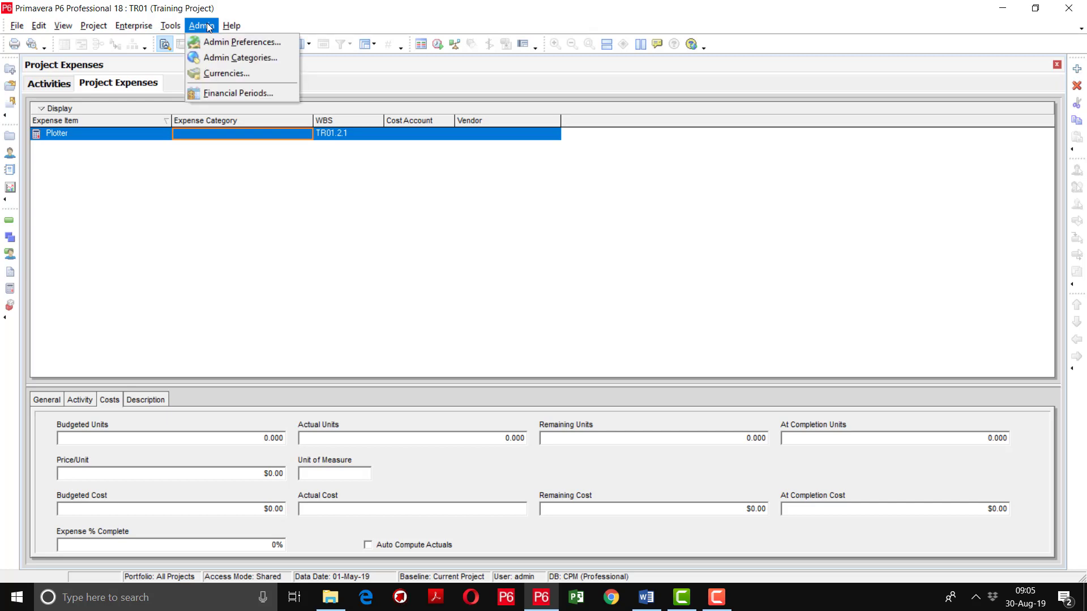
click(212, 56)
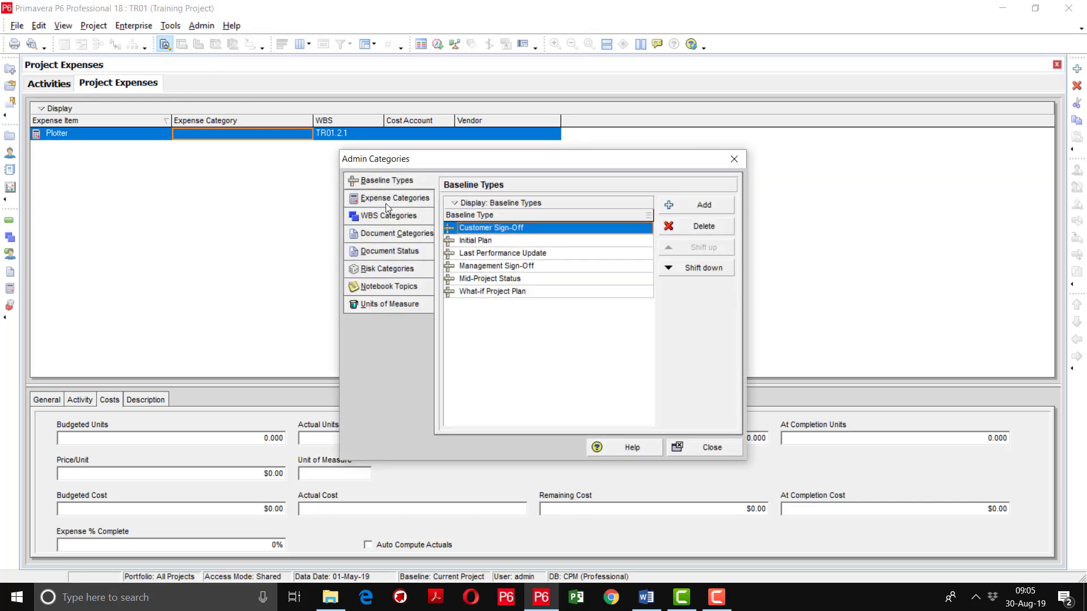
click(386, 203)
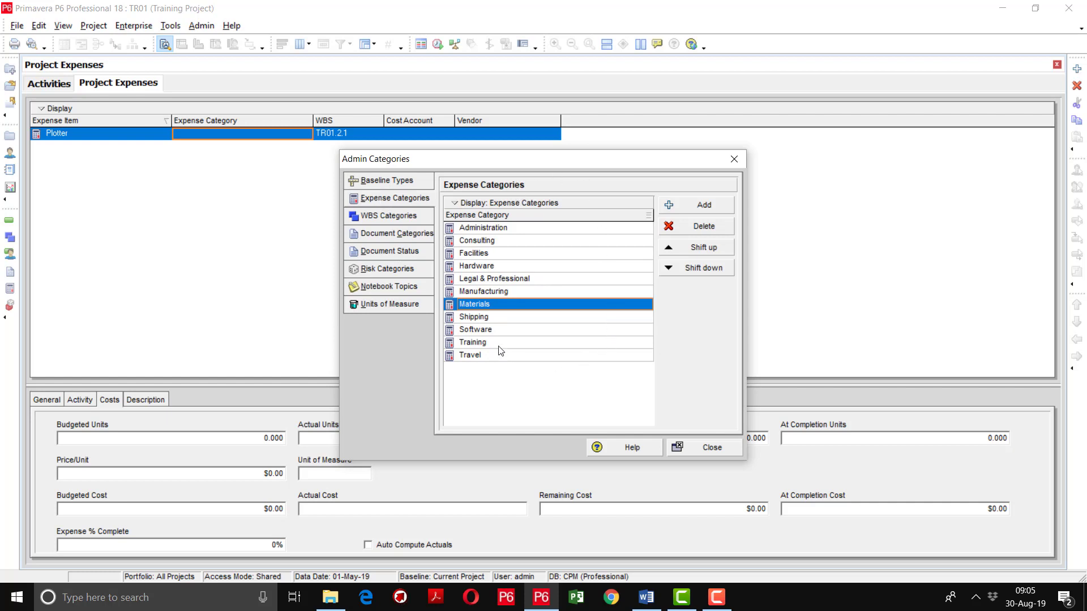
click(688, 208)
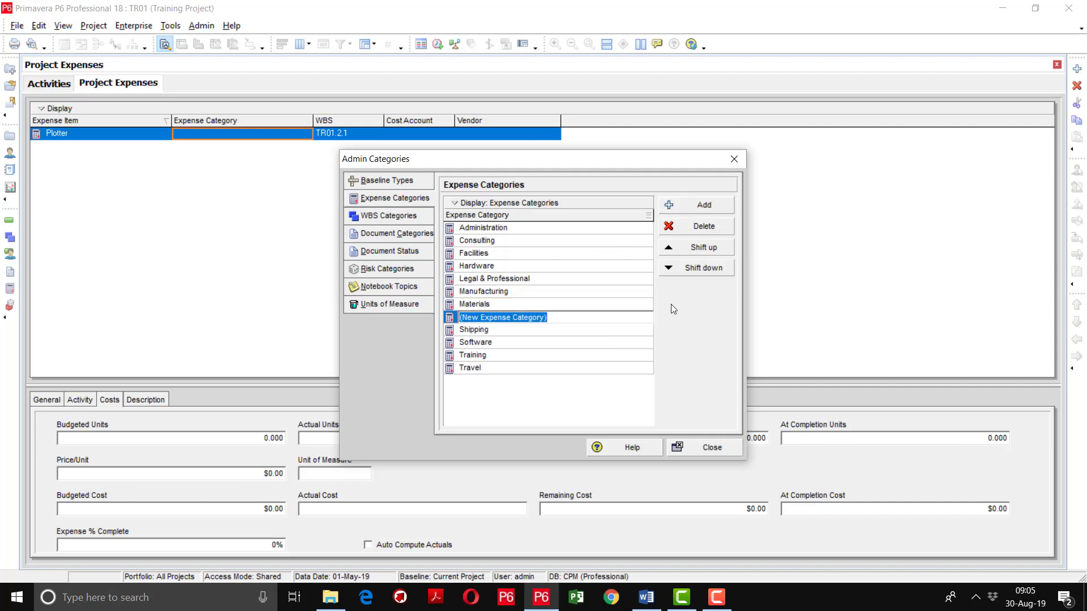
click(698, 270)
click(697, 270)
click(697, 270)
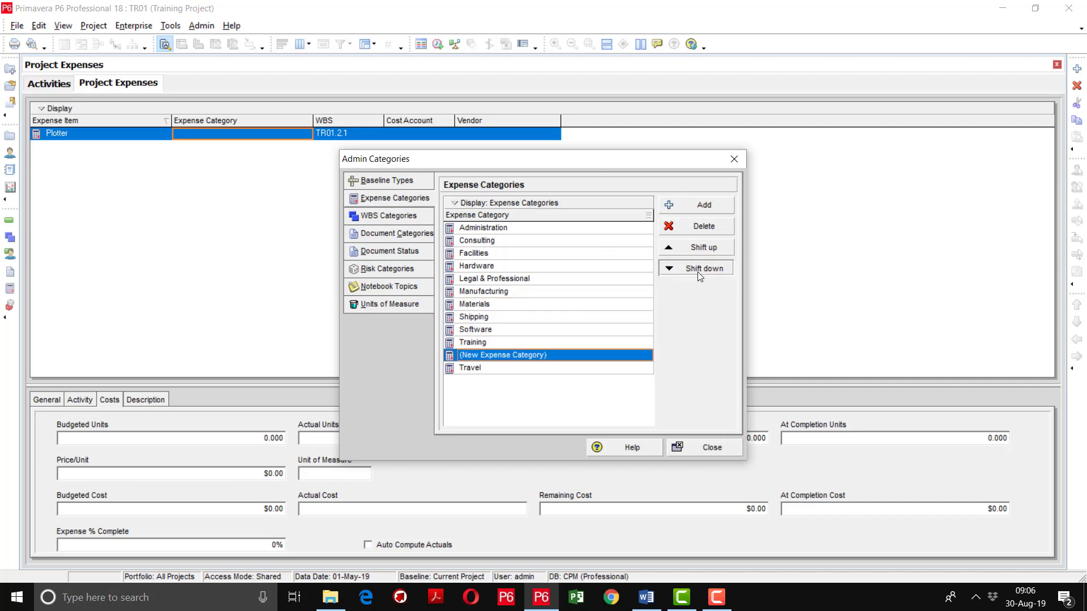
click(698, 269)
click(553, 368)
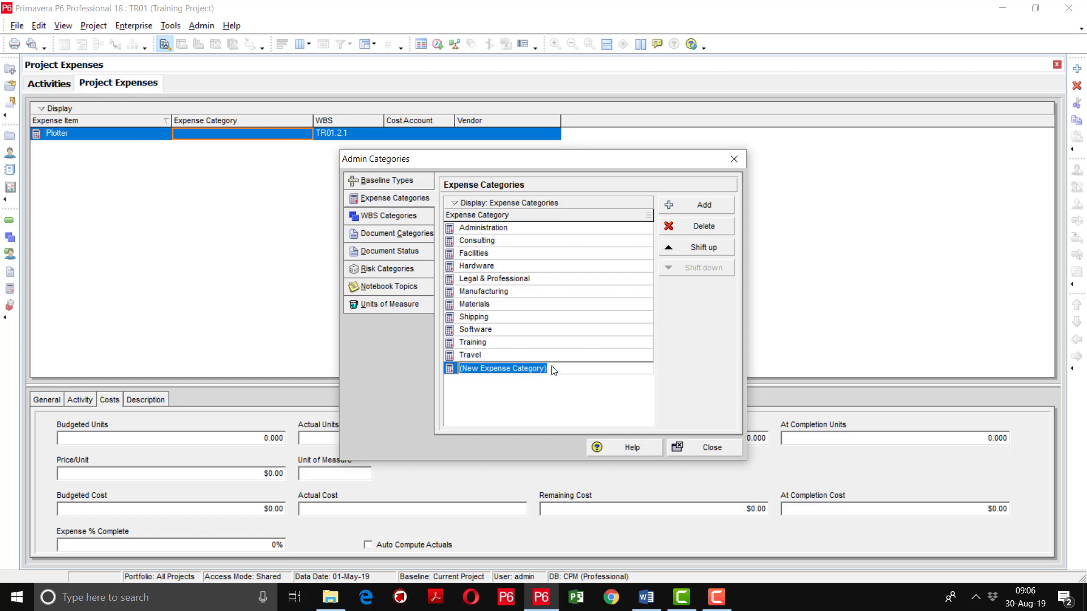
text(Equipment)
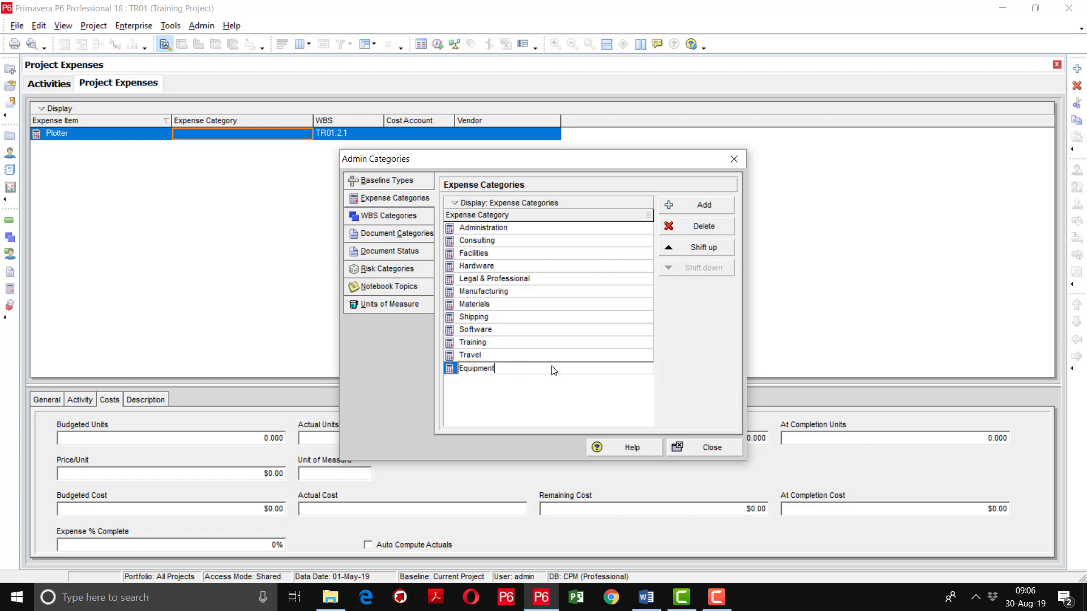
key(Return)
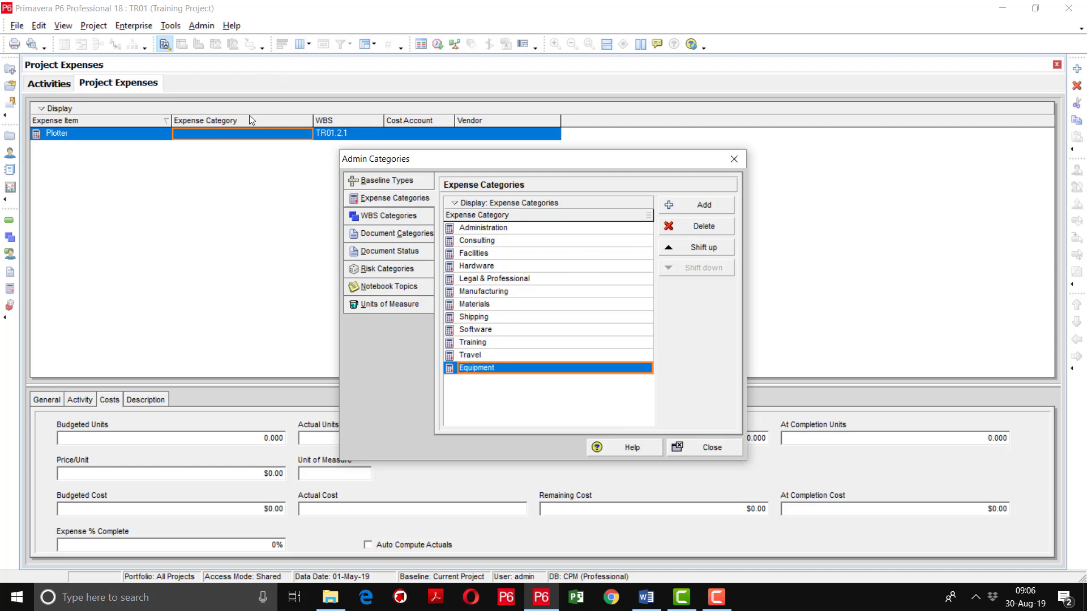
click(735, 160)
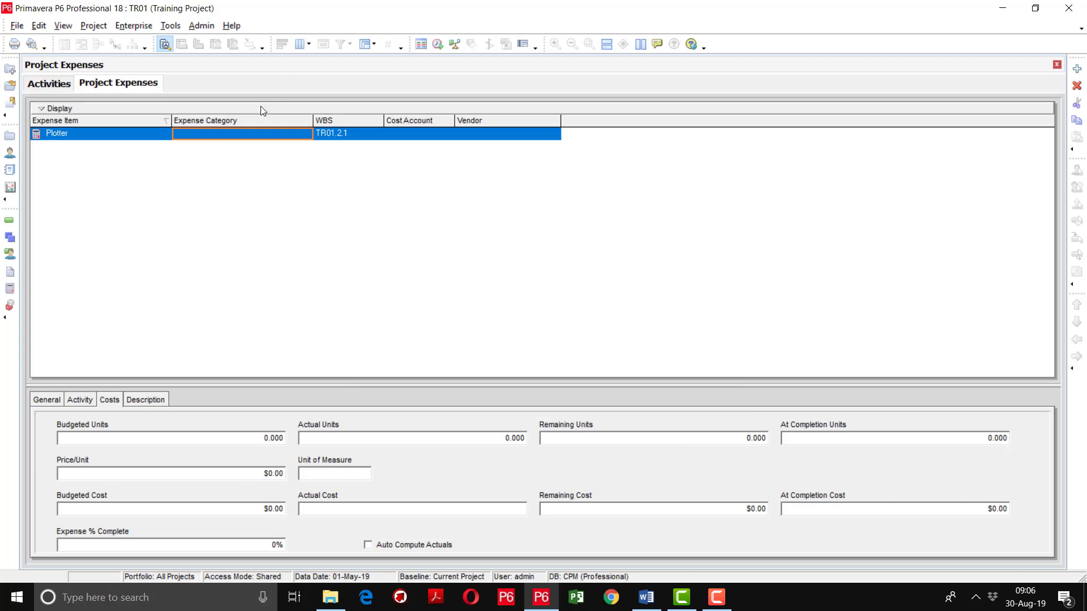
Assign the Equipment expense category to the Plotter expense item.
click(309, 136)
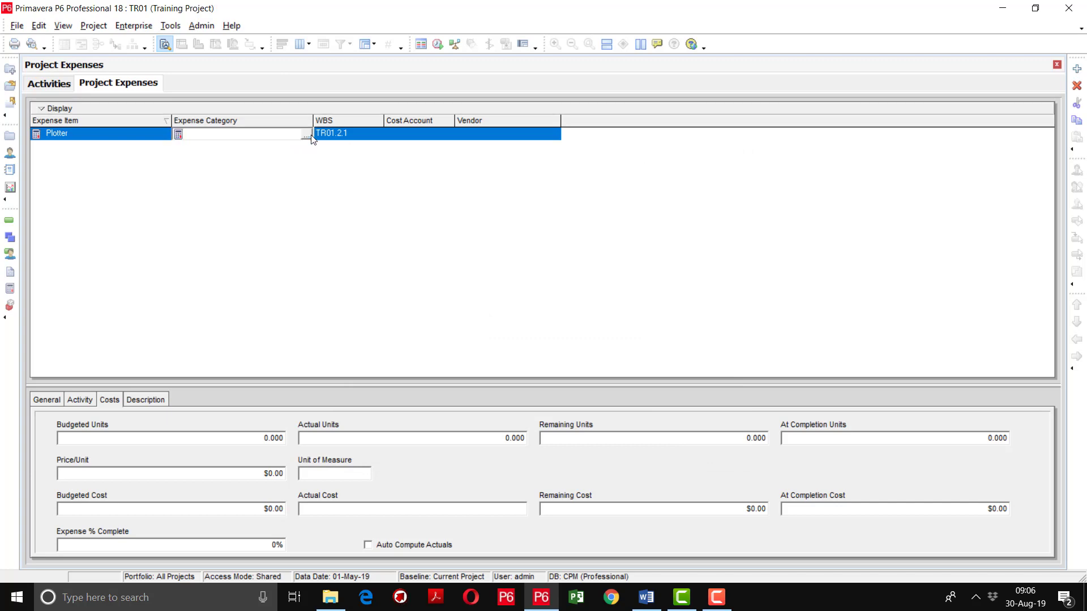
click(309, 137)
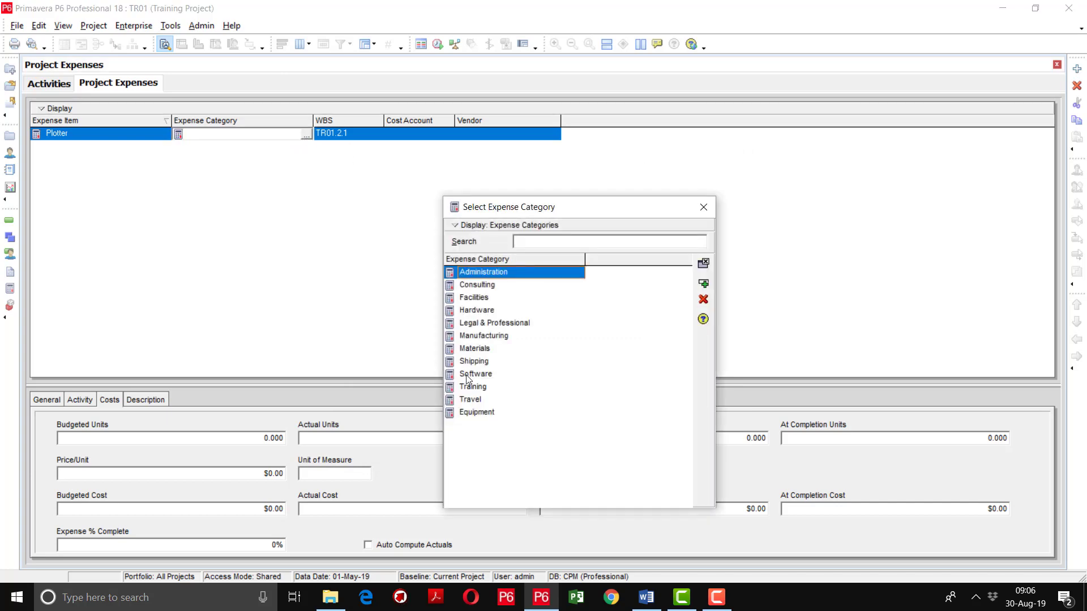
double_click(474, 413)
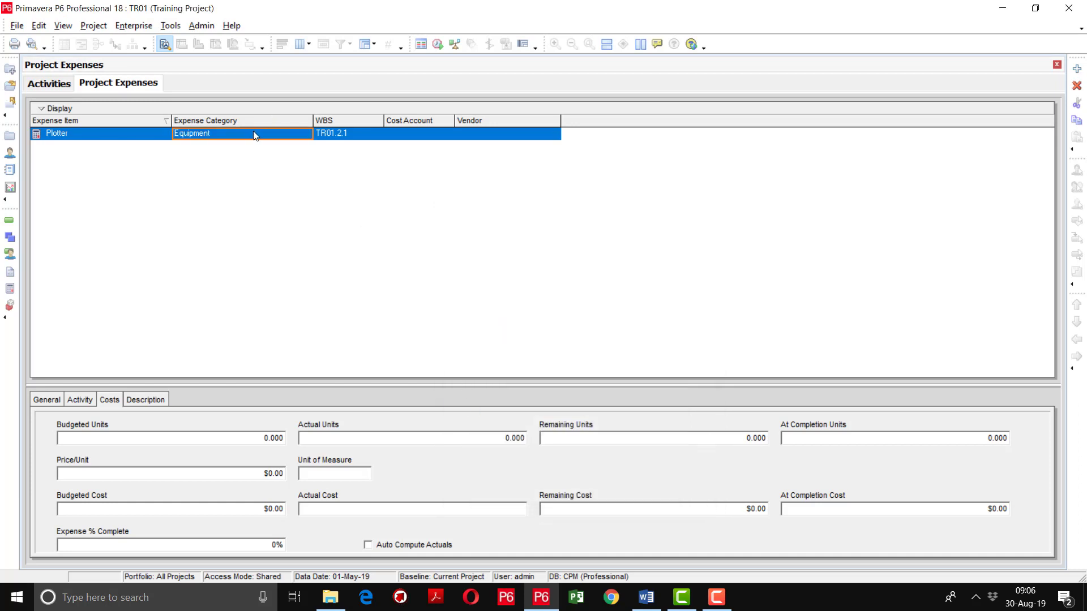
Widen the WBS and Cost Account columns and assign cost account CPM-CA.1007 Miscellaneous to the Plotter expense item.
click(340, 135)
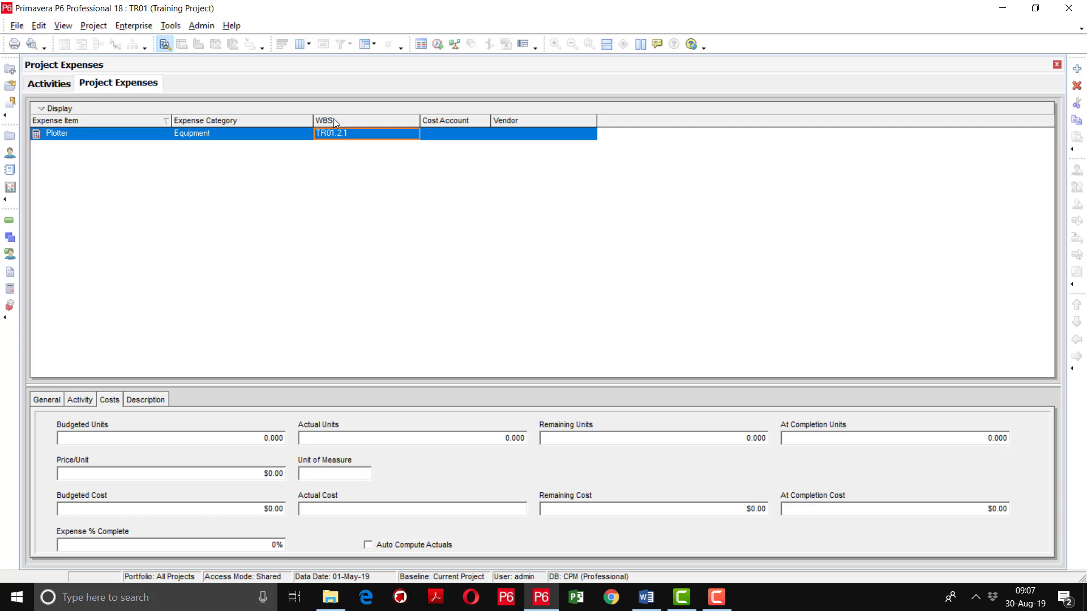
drag(514, 125, 516, 126)
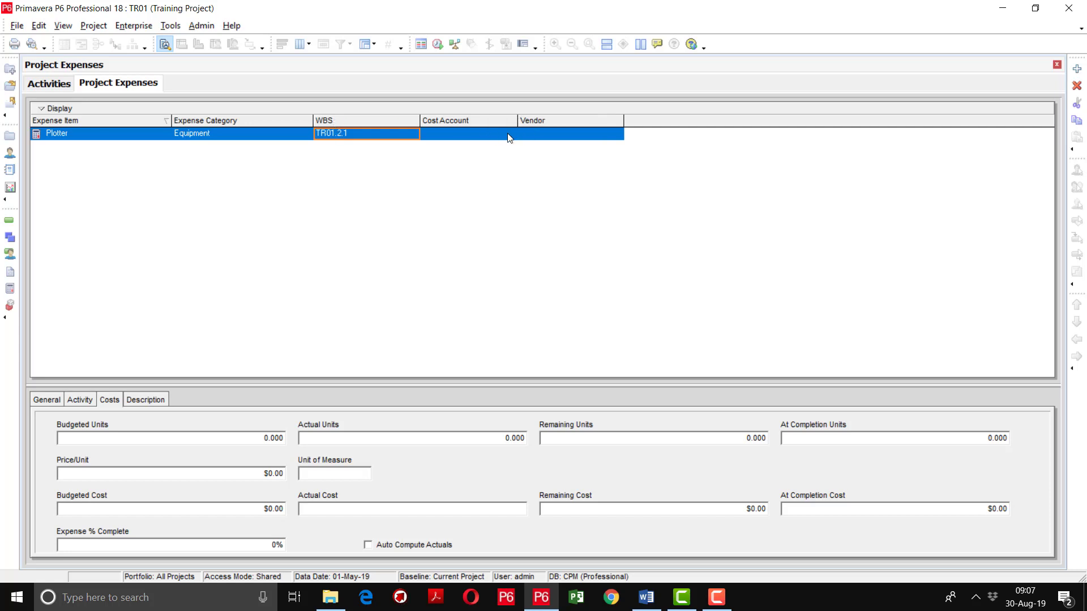
click(509, 138)
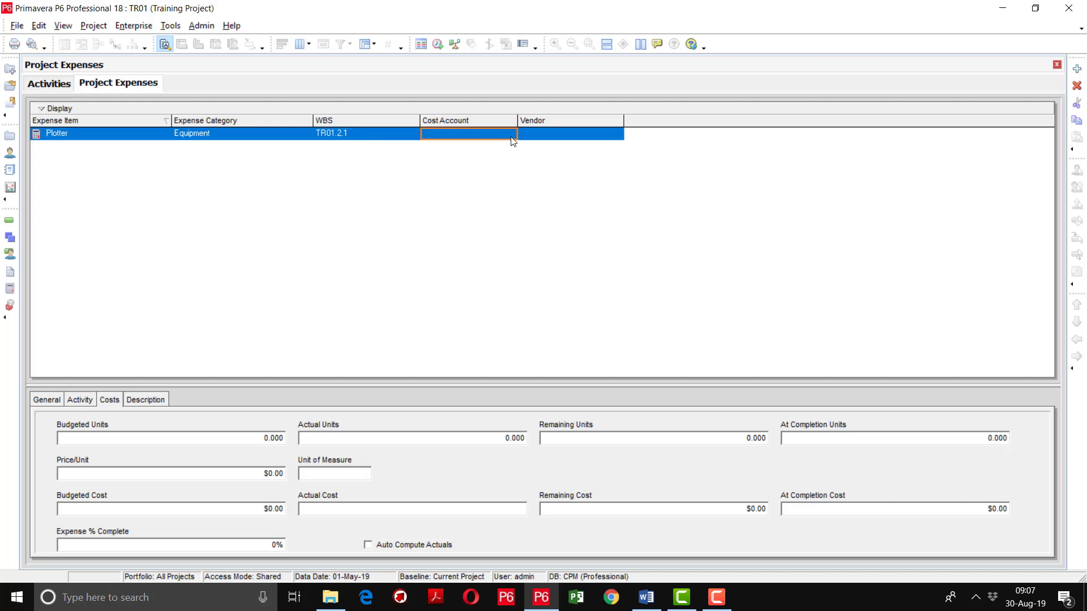
double_click(512, 138)
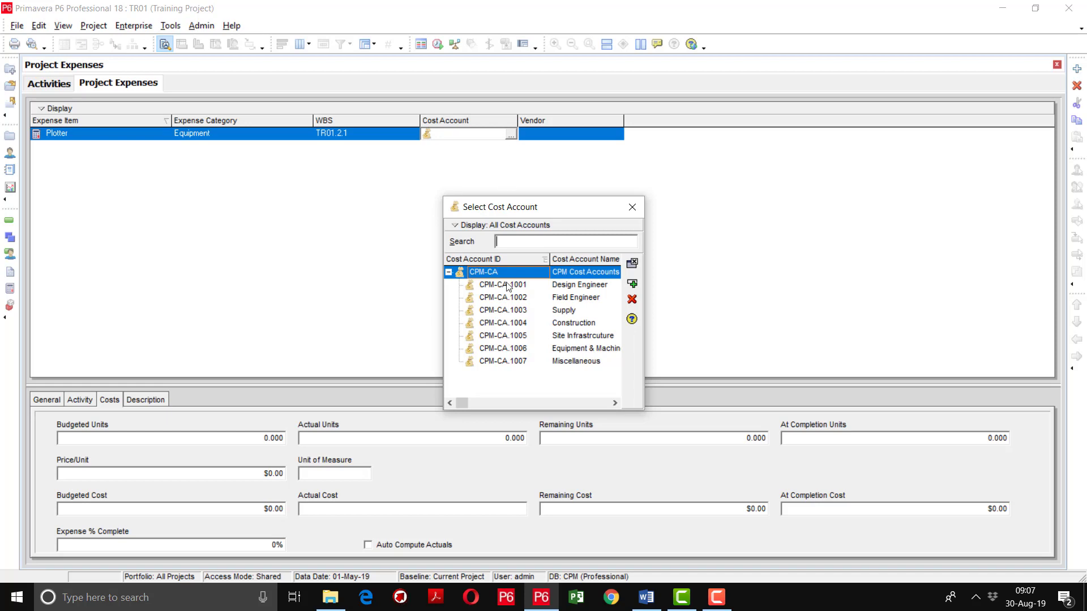
drag(639, 412, 810, 463)
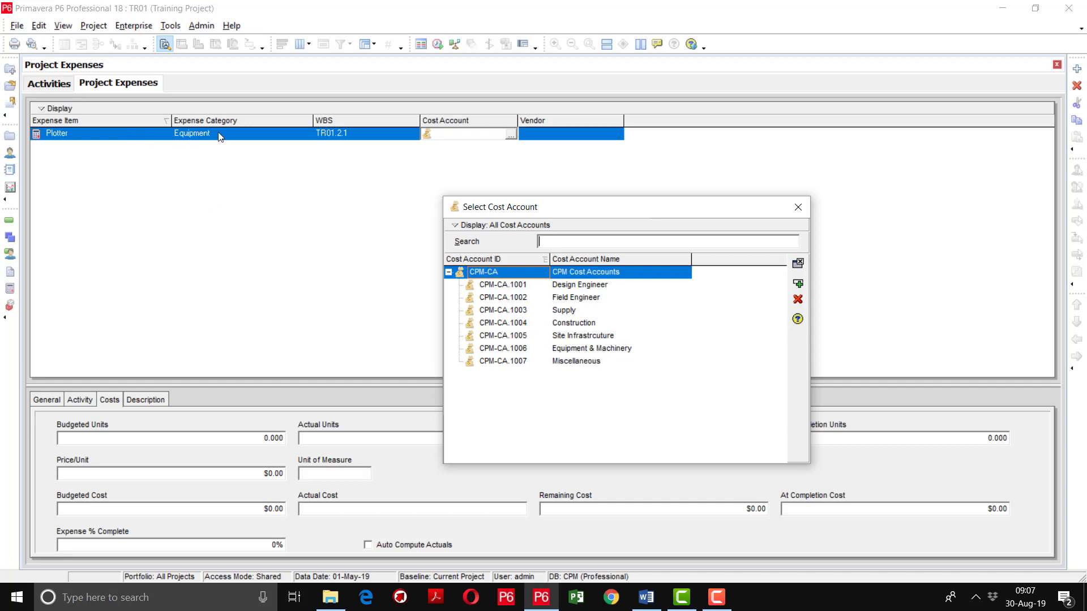
double_click(575, 366)
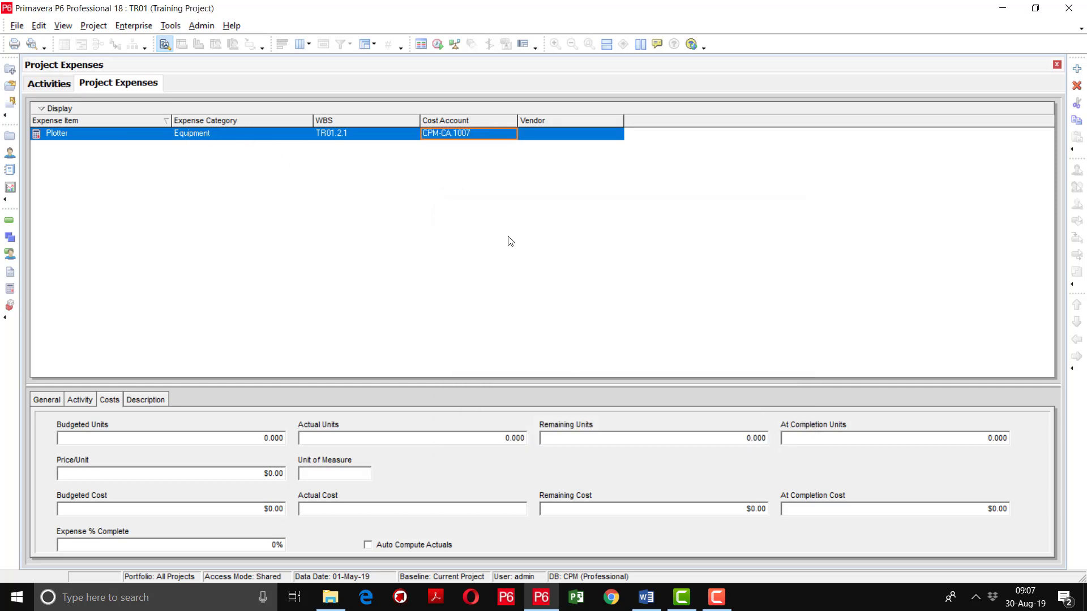
Enter Konika Minolta as the vendor of the Plotter expense item.
click(616, 139)
click(609, 133)
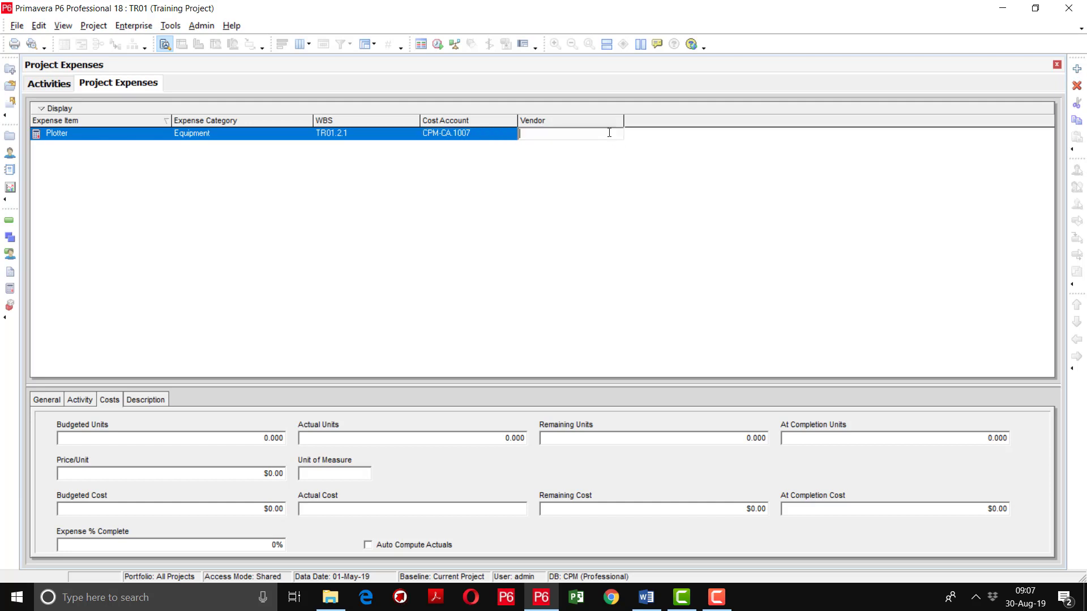
text(Ki)
text(onika Minolta)
key(Return)
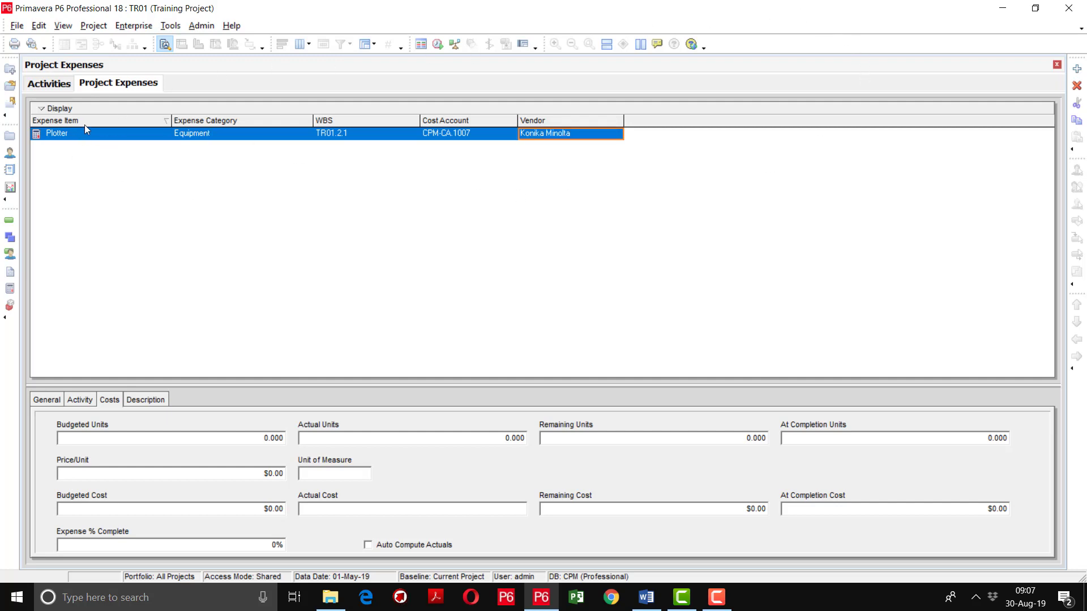
Add the Budgeted Cost and Accrual Type columns after Vendor in the expenses table and widen both.
right_click(634, 125)
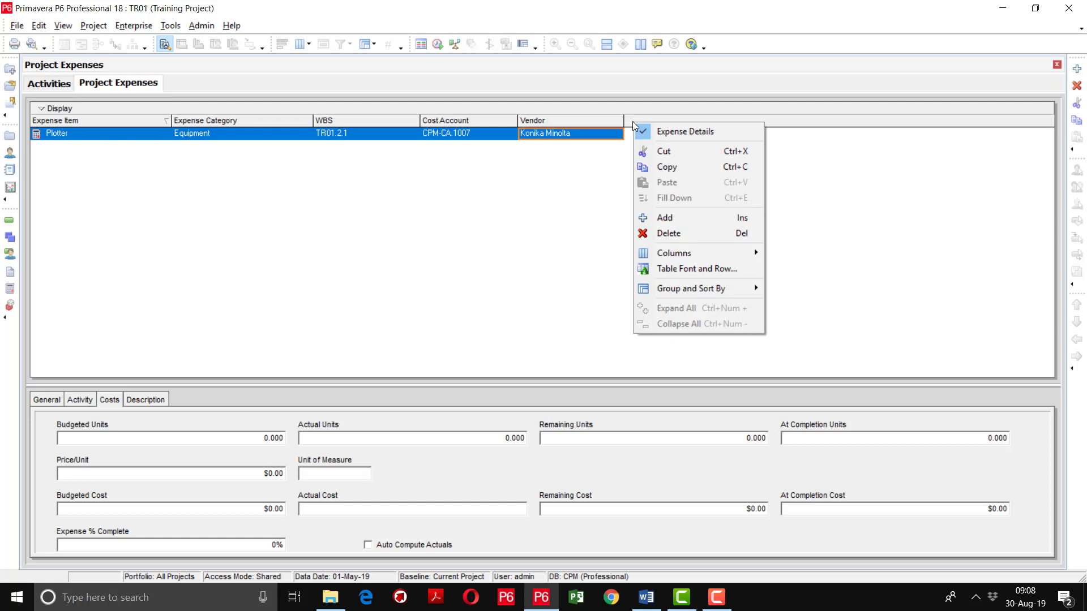
mouse_move(671, 253)
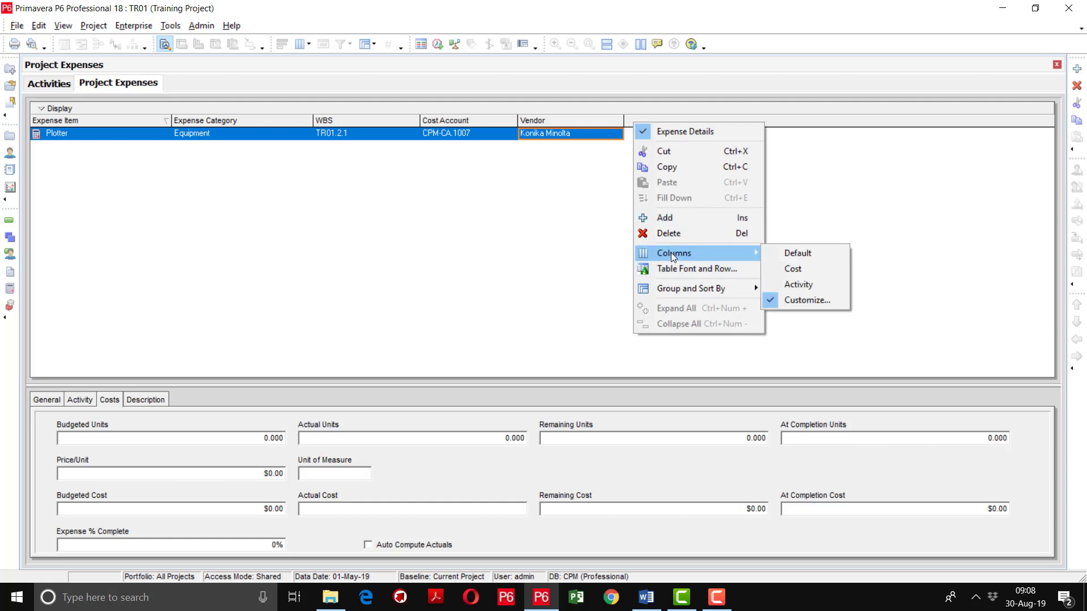
click(793, 300)
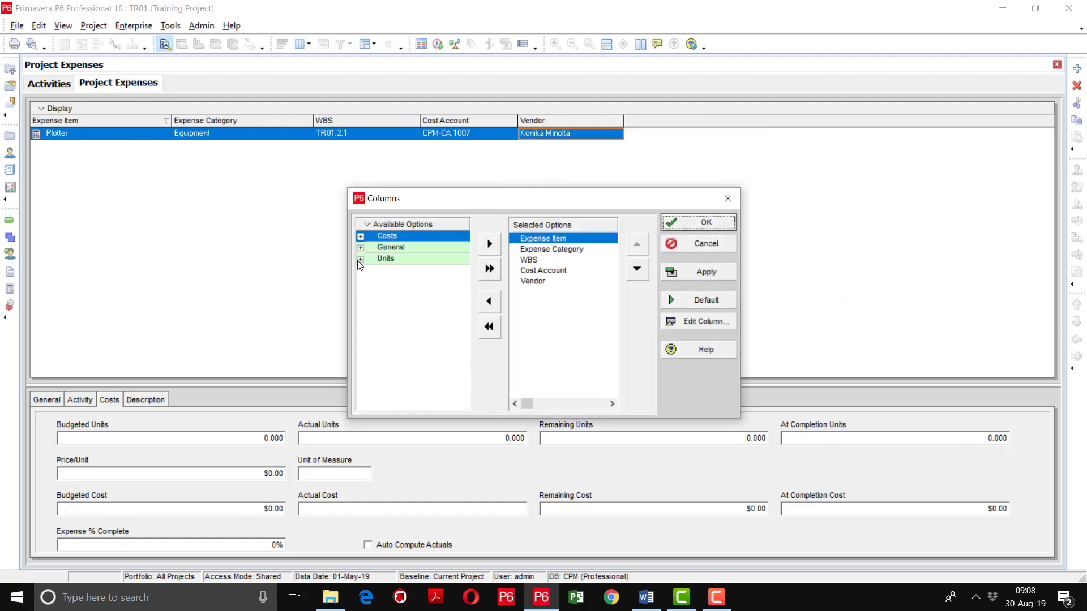
click(361, 237)
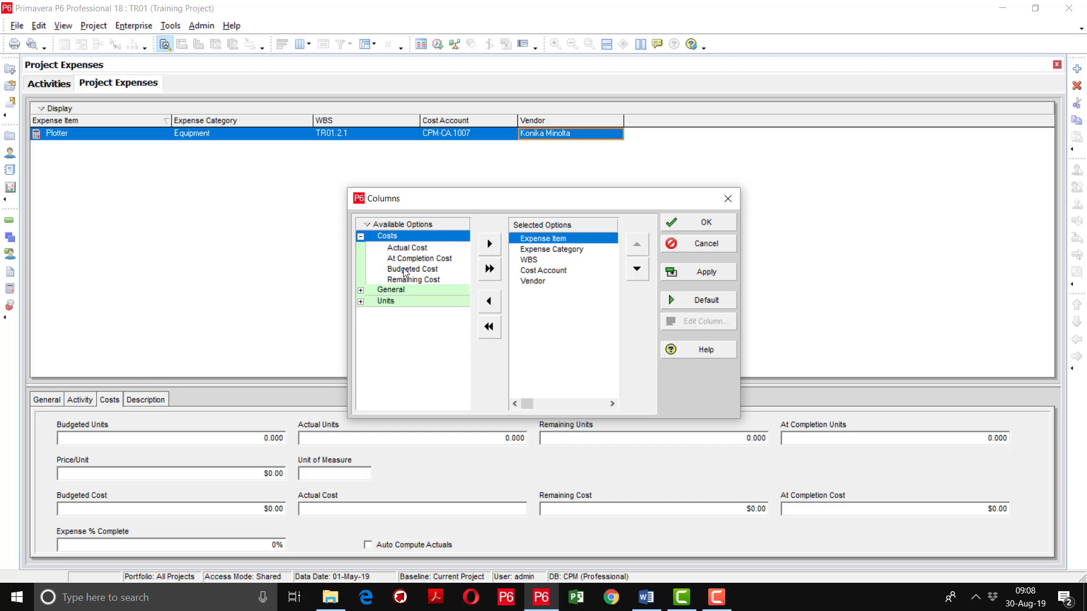
click(539, 282)
click(425, 270)
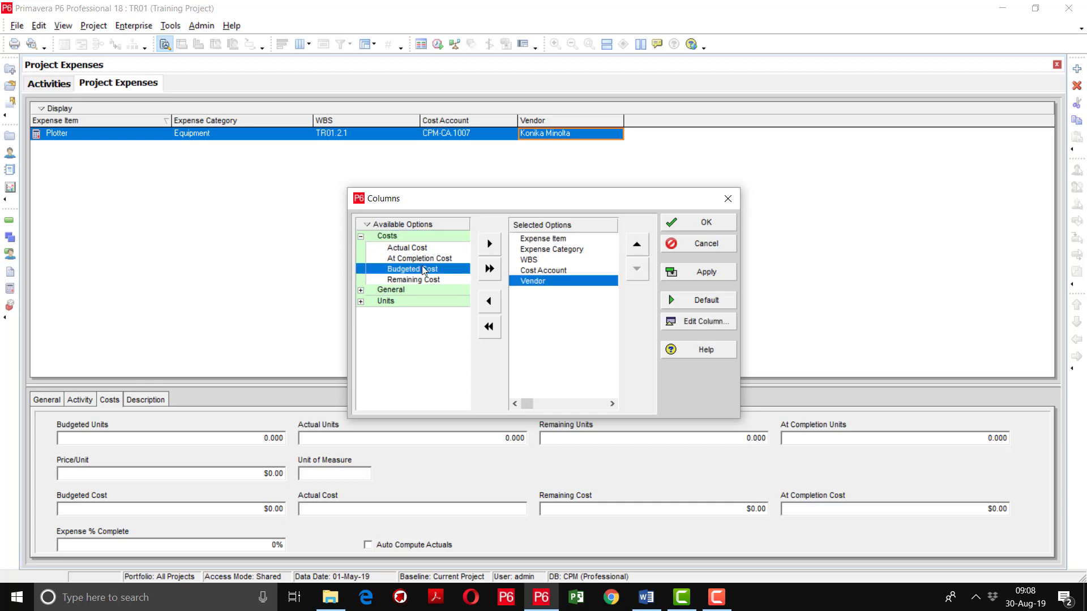
double_click(424, 270)
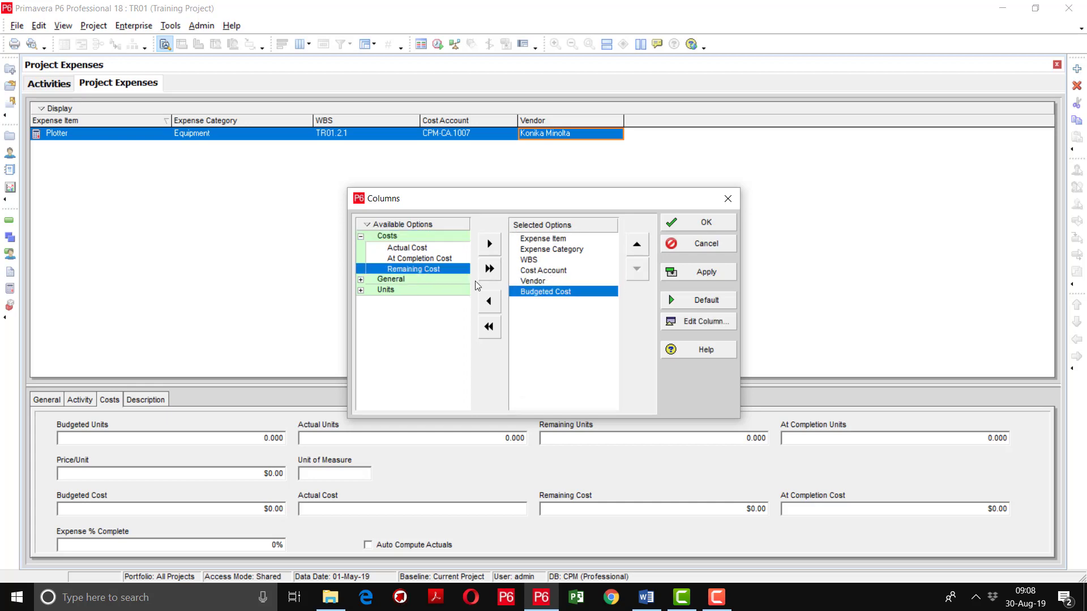
click(362, 280)
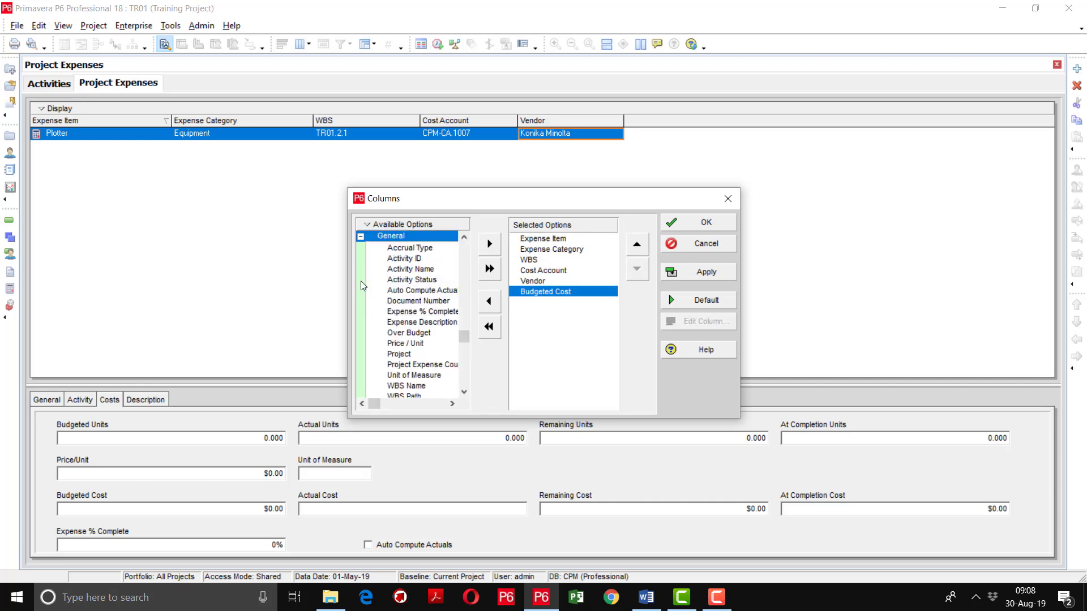
double_click(408, 250)
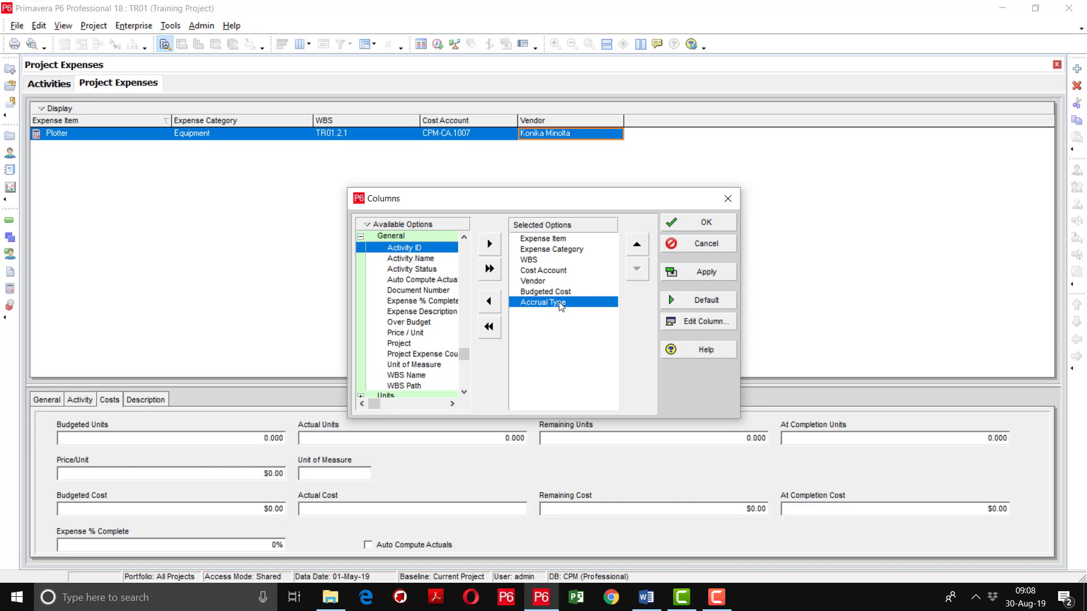
click(699, 273)
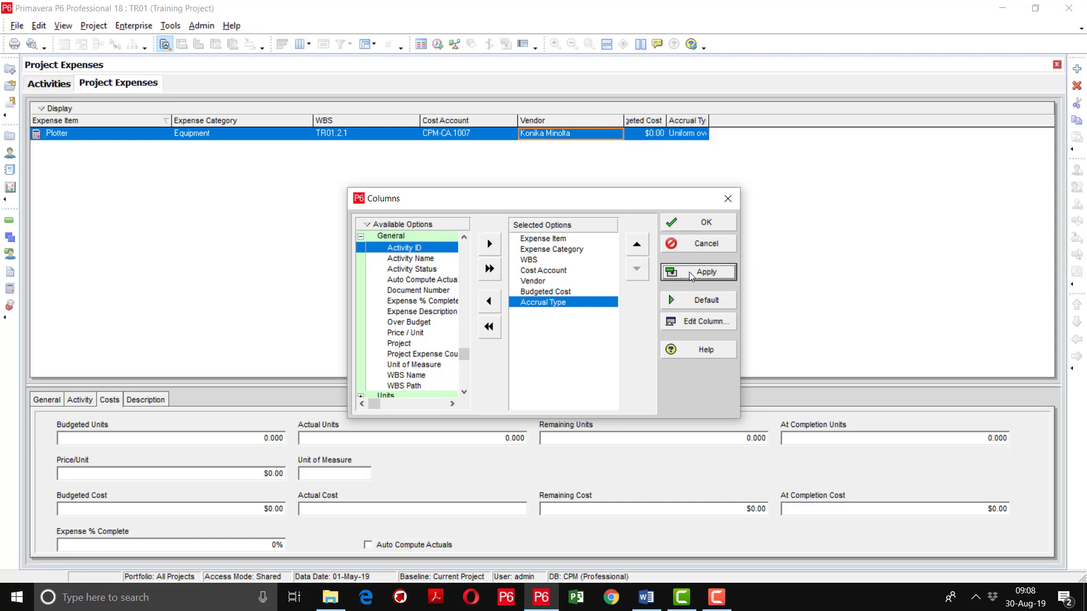
click(702, 223)
drag(708, 121, 794, 121)
drag(666, 120, 724, 129)
Set the Plotter expense's budgeted cost to $5,000 with accrual type Uniform over Activity.
click(709, 136)
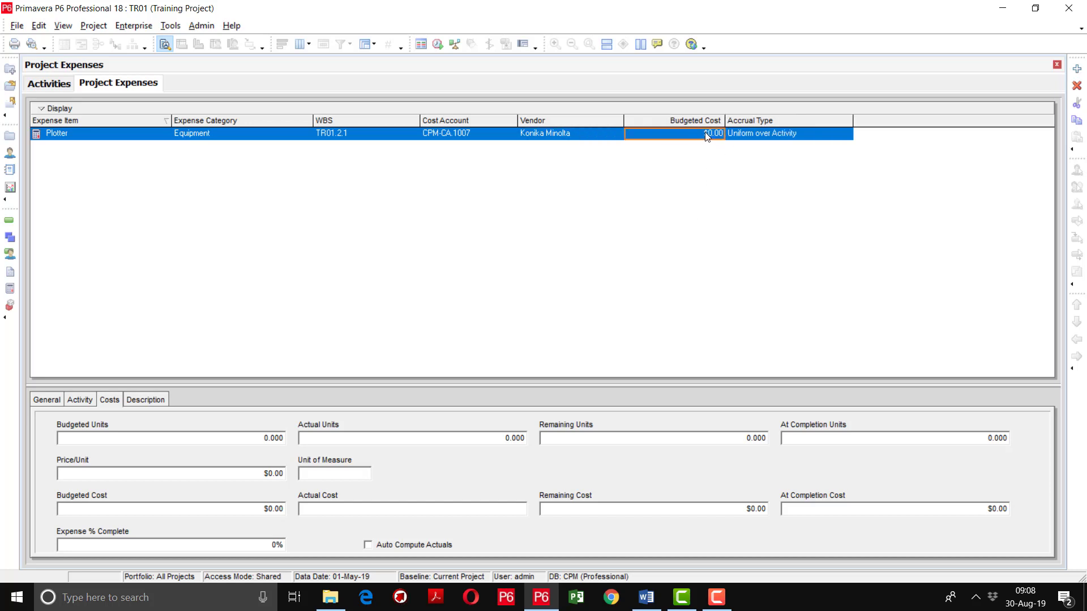
click(707, 137)
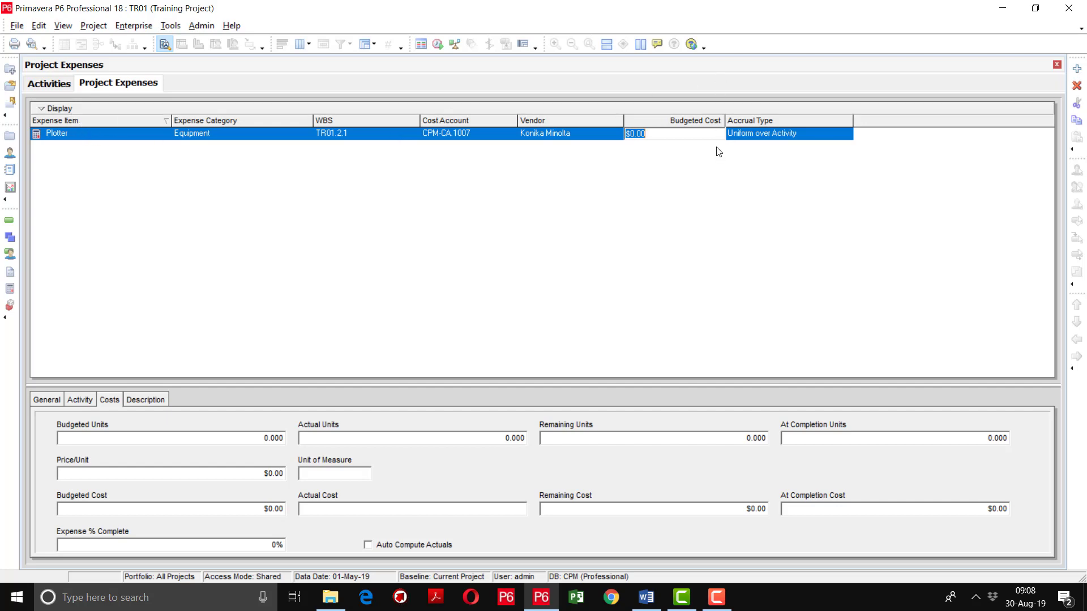
text(5000)
key(Return)
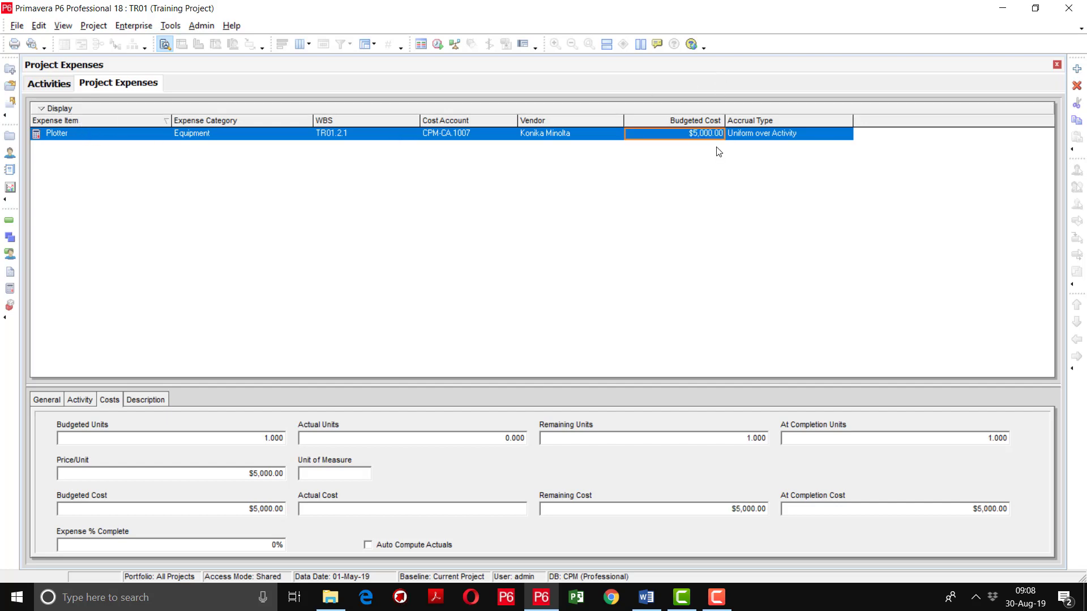
click(833, 138)
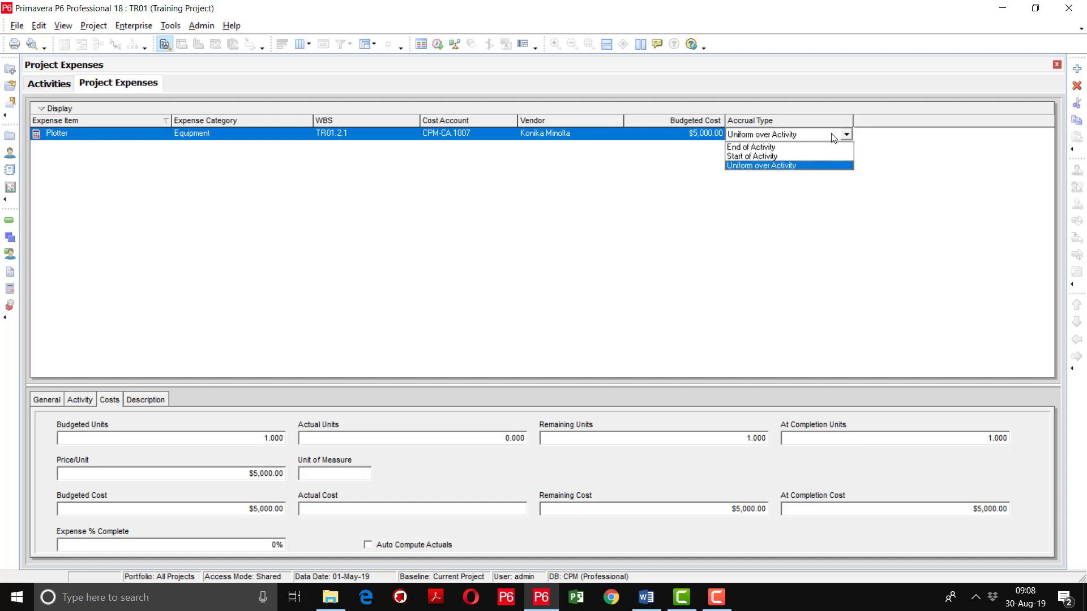
click(792, 166)
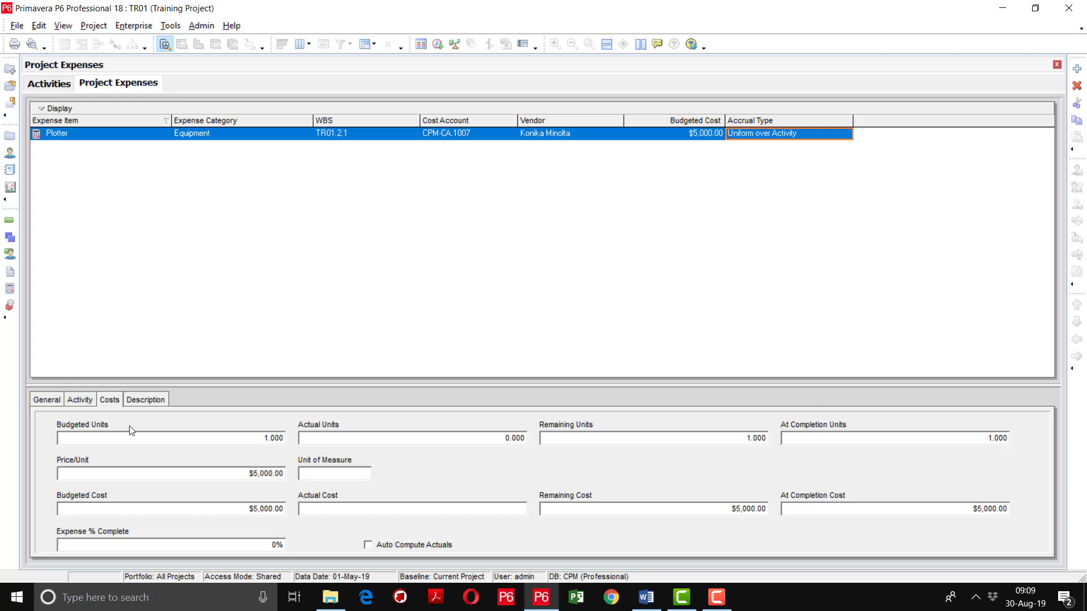
Rename the expense item as Plotter-123 in its general details and look through the available expense categories.
click(48, 401)
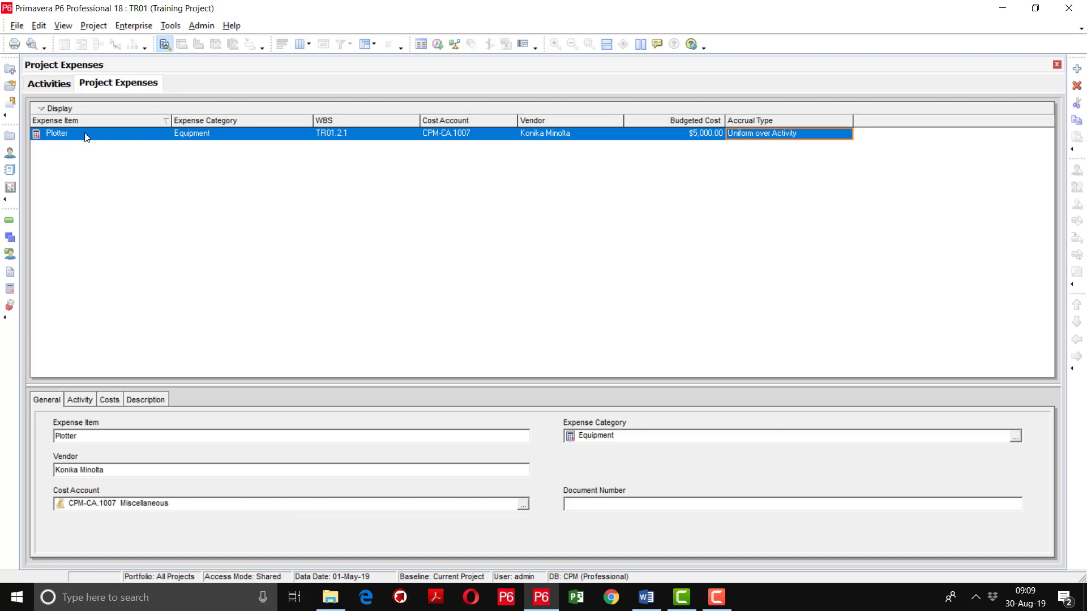
click(113, 436)
text(-123)
click(1016, 438)
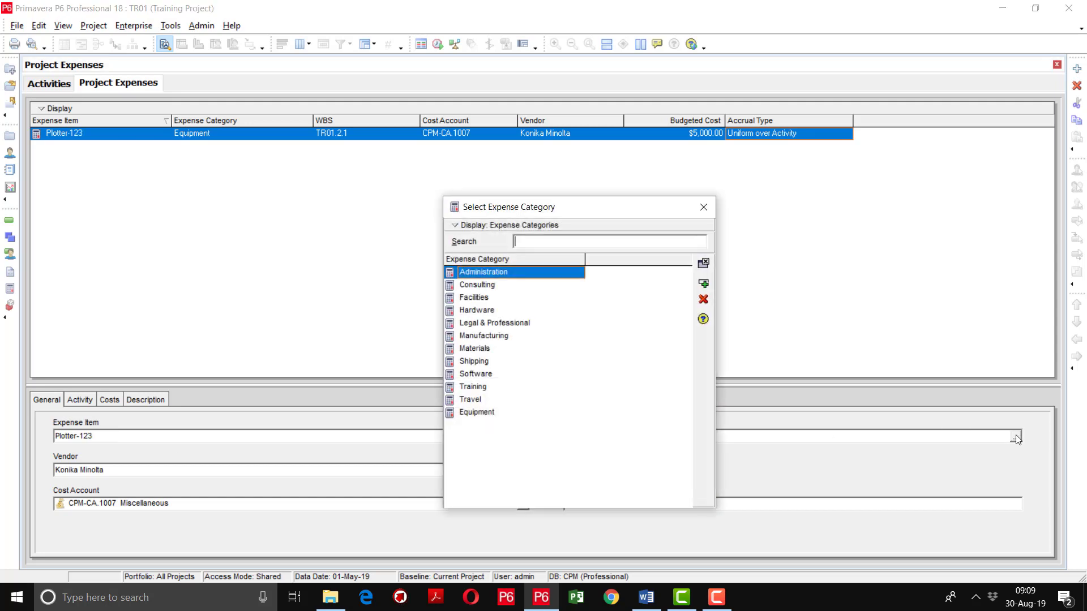
click(704, 207)
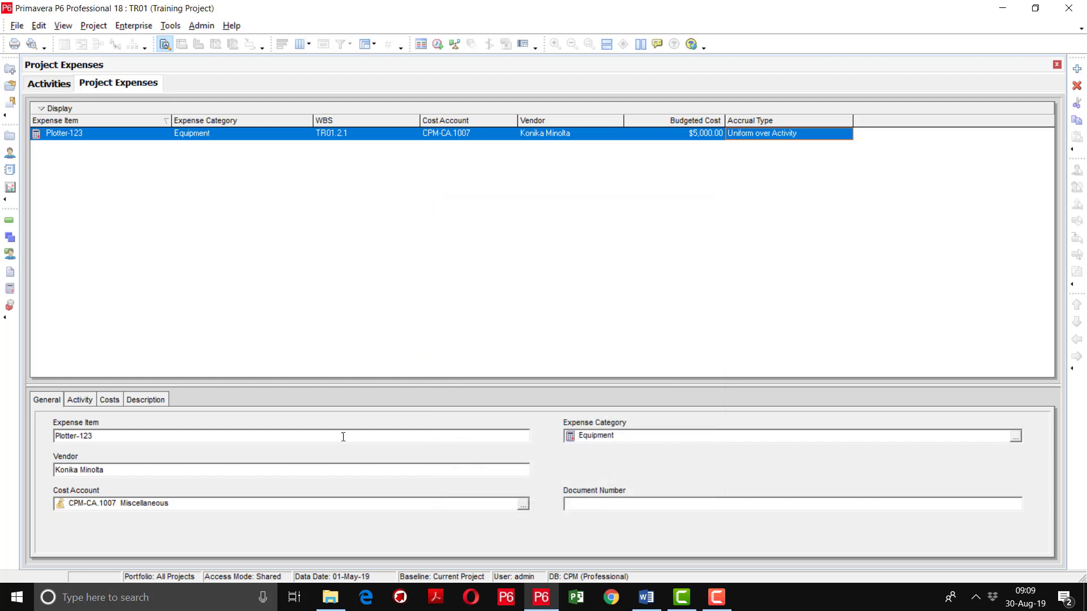
Enter BK1234 as the document number of the Plotter-123 expense.
drag(107, 470, 17, 464)
drag(120, 470, 55, 467)
click(693, 505)
text(BK1234)
Examine the expense's activity details, including the selectable activities, accrual type options and primary resource.
click(80, 401)
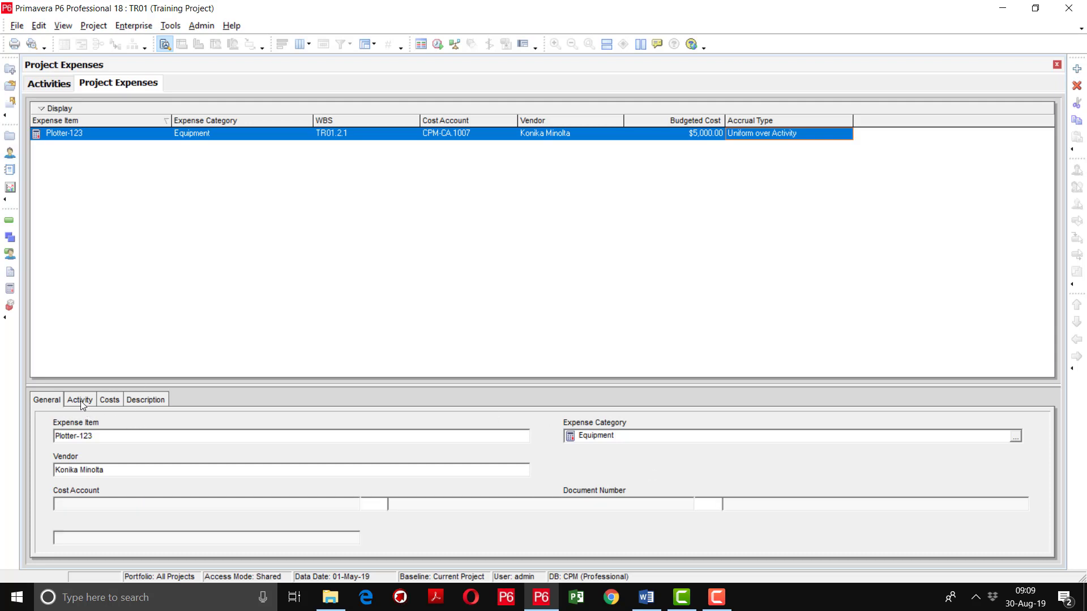
click(108, 435)
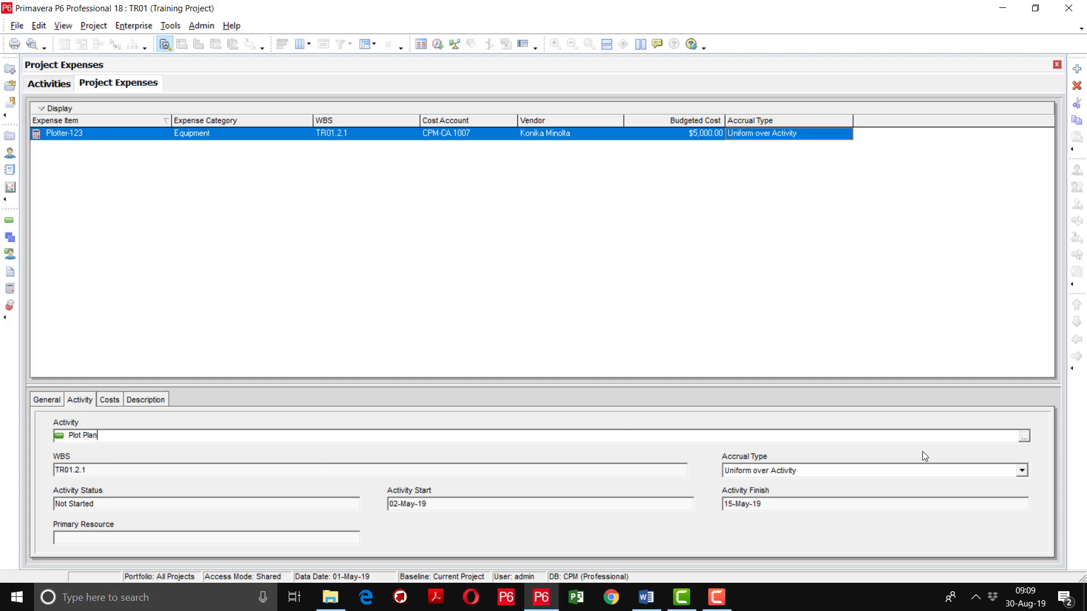
click(1024, 437)
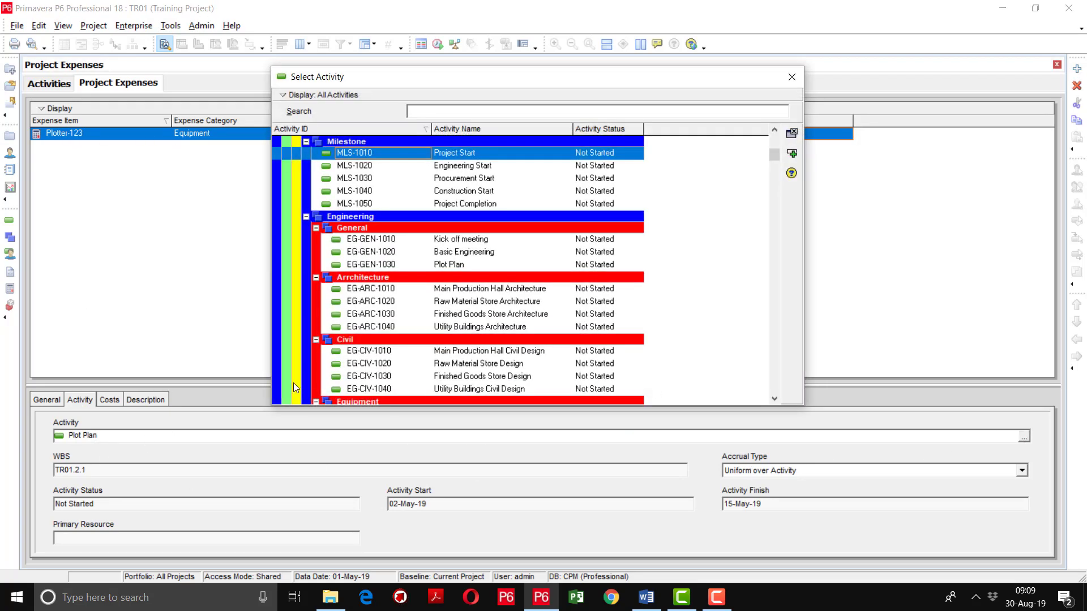
click(792, 78)
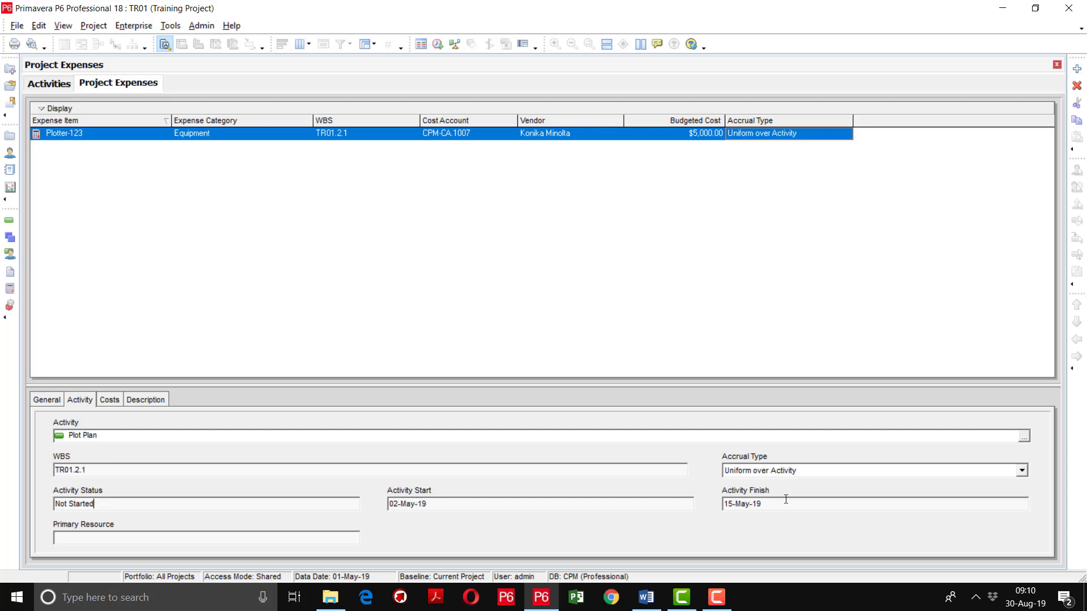
click(1022, 471)
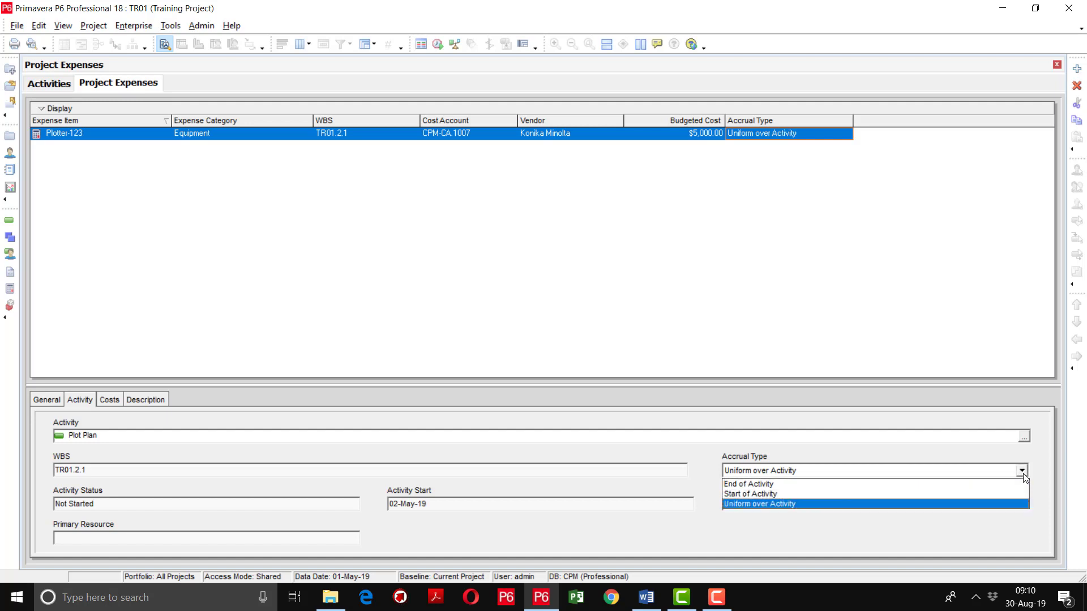
click(786, 505)
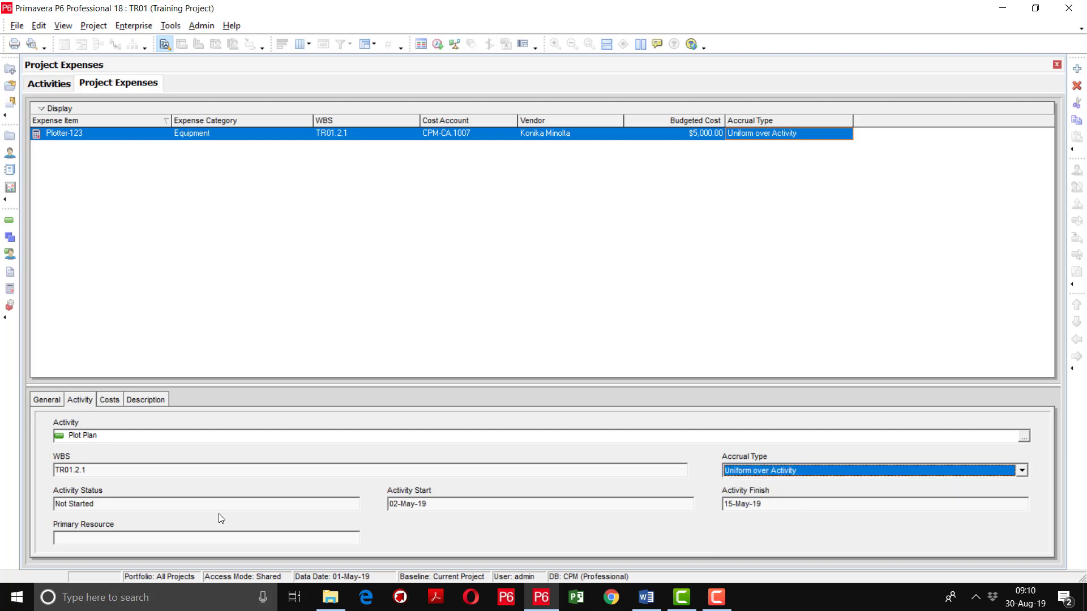
click(141, 538)
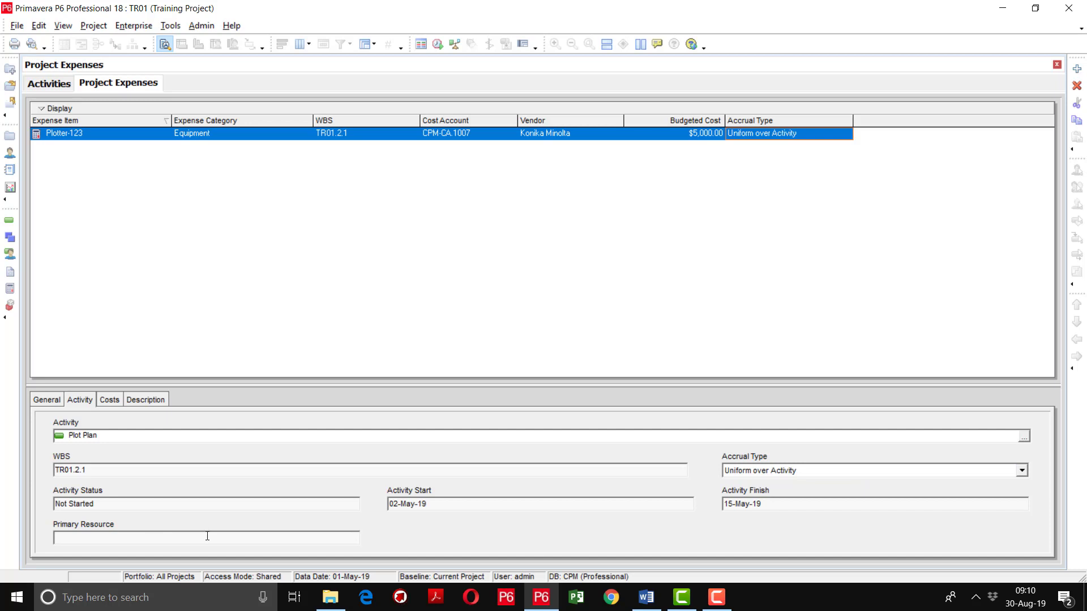
Set the budgeted units of the Plotter-123 expense to 3.
click(112, 399)
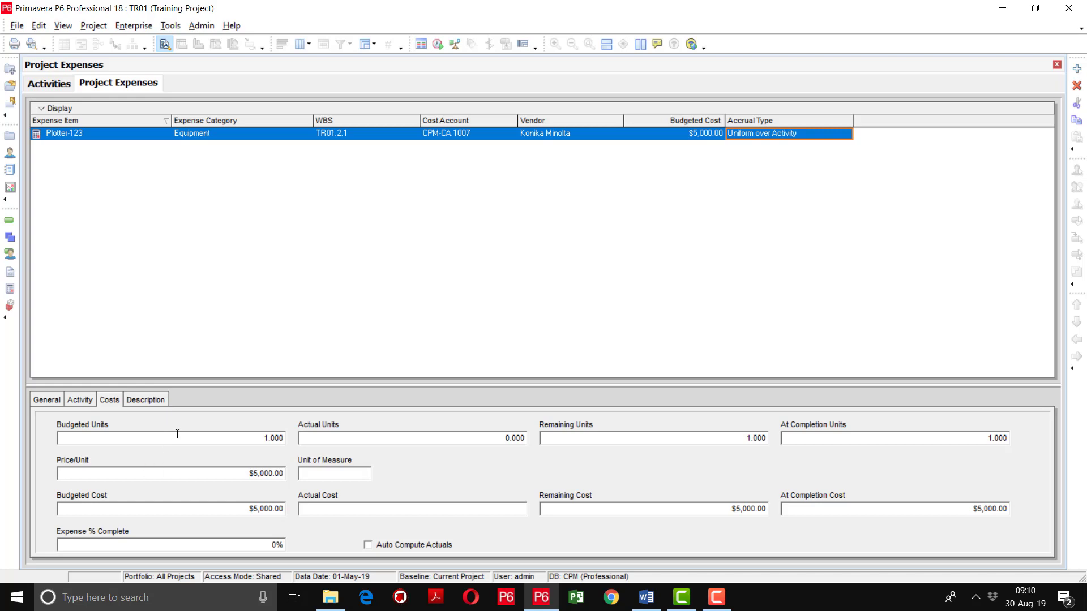
drag(195, 442, 31, 449)
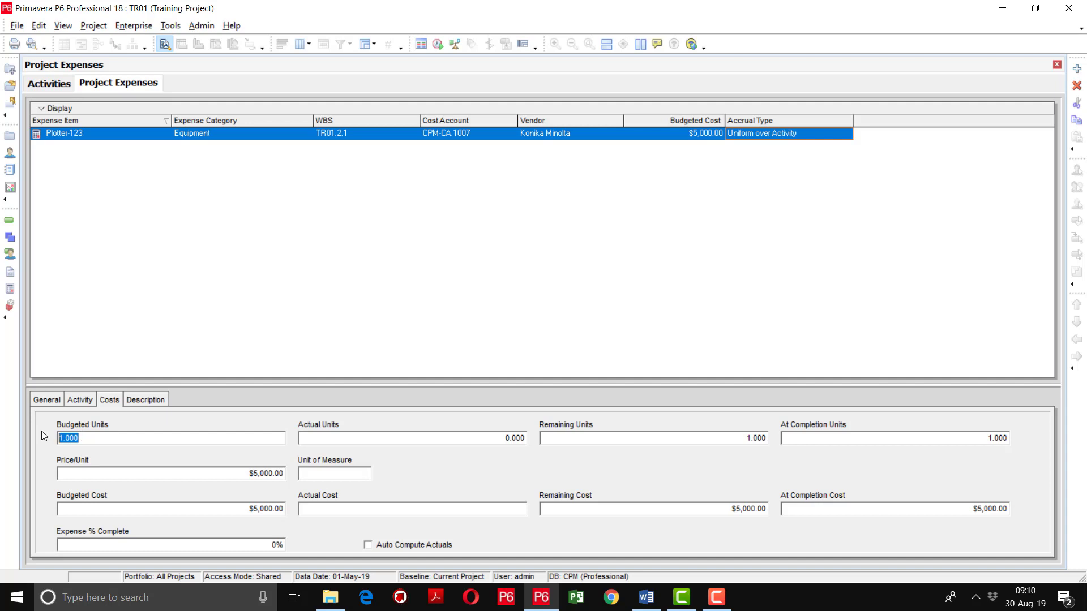
text(3)
key(Tab)
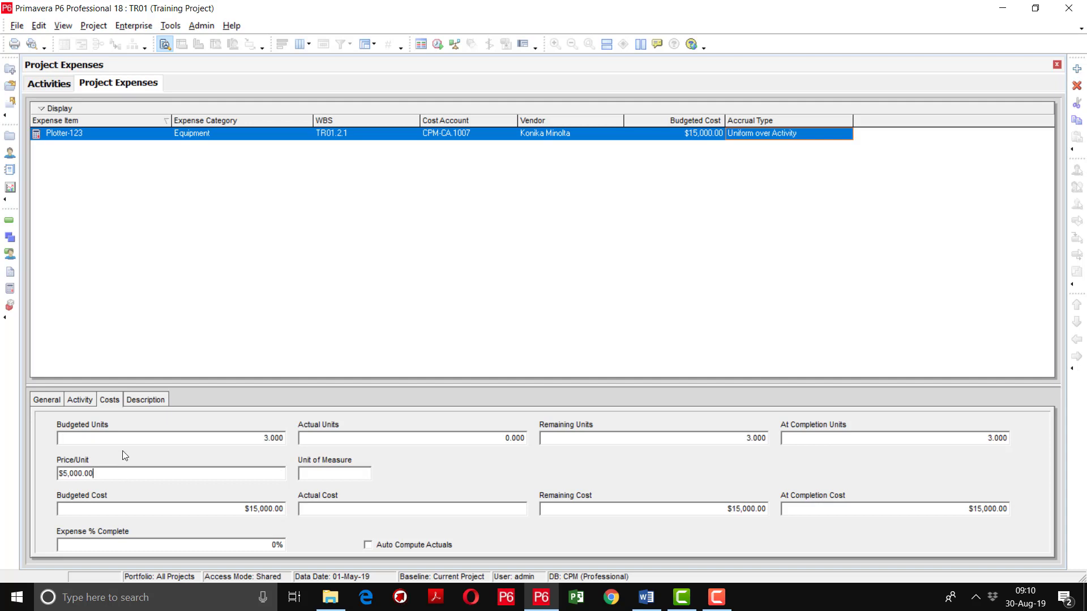
Set the budgeted units of the Plotter-123 expense back to 1.
click(124, 442)
drag(89, 438, 26, 442)
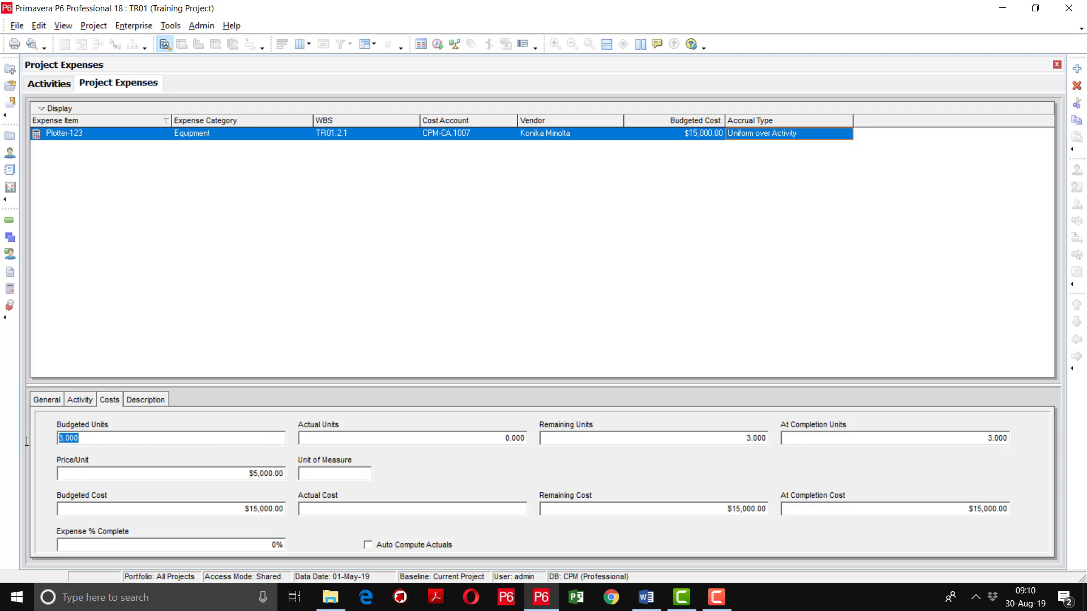
text(1)
key(Return)
Examine the expense's price per unit, budgeted cost and percent complete in an enlarged details area, and open its description.
click(193, 475)
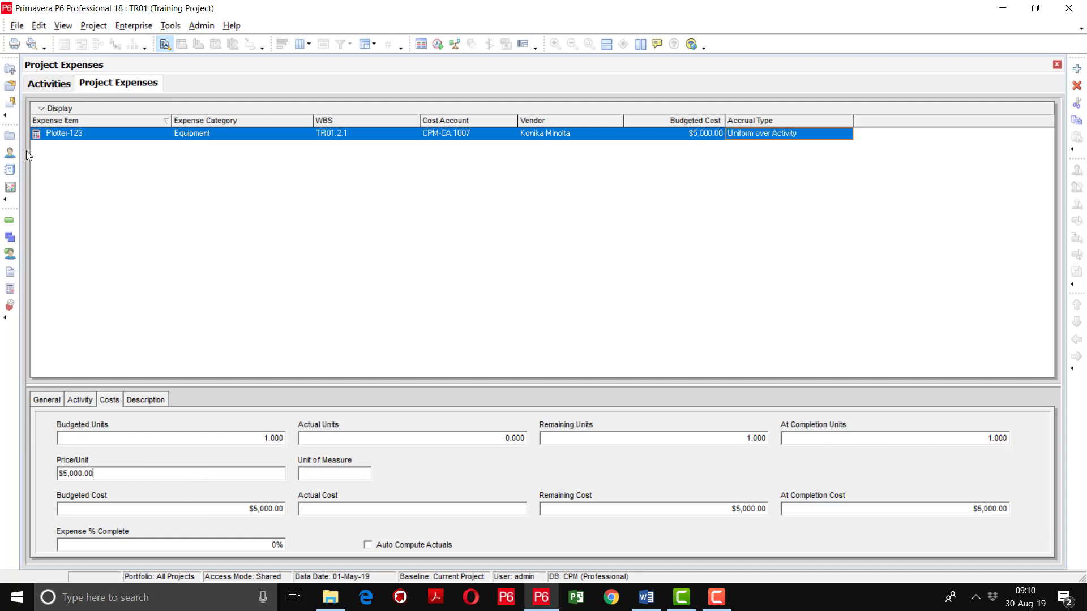
click(695, 134)
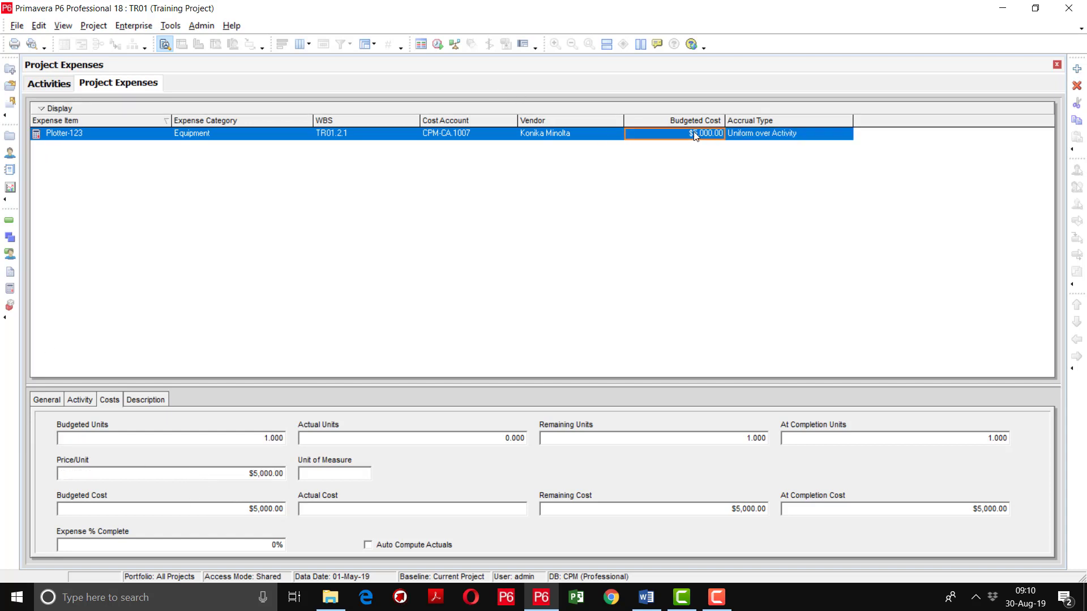
click(187, 473)
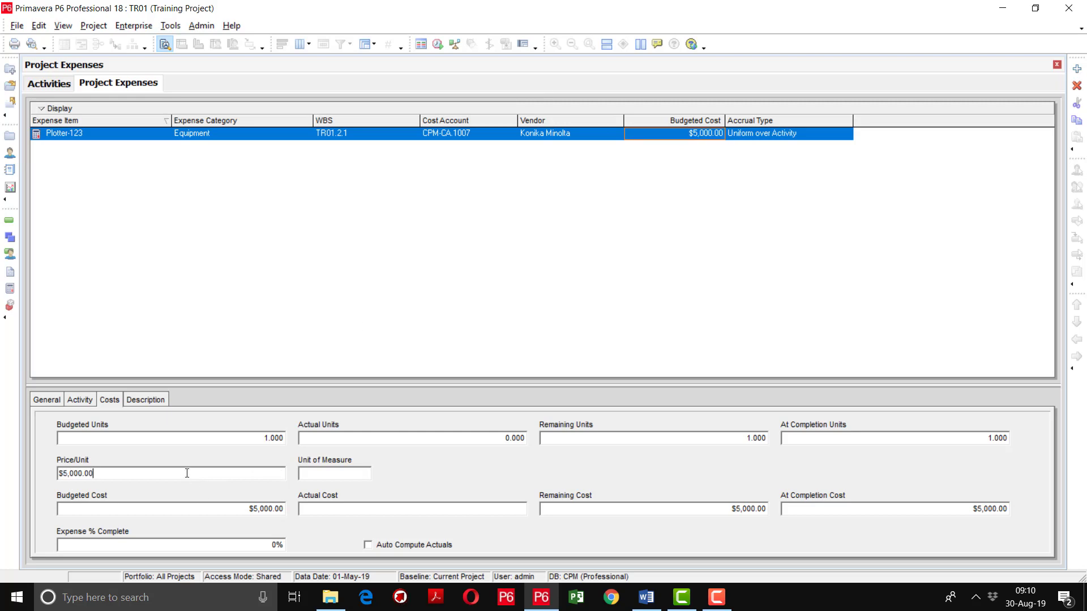
click(192, 507)
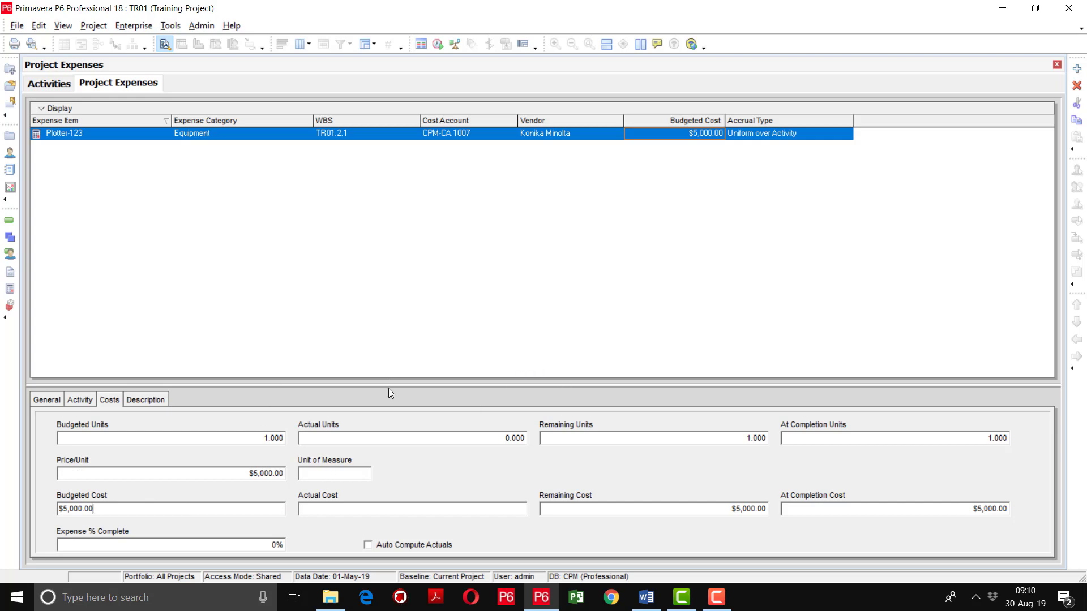
mouse_move(388, 383)
mouse_down()
mouse_move(389, 347)
mouse_move(393, 364)
mouse_up()
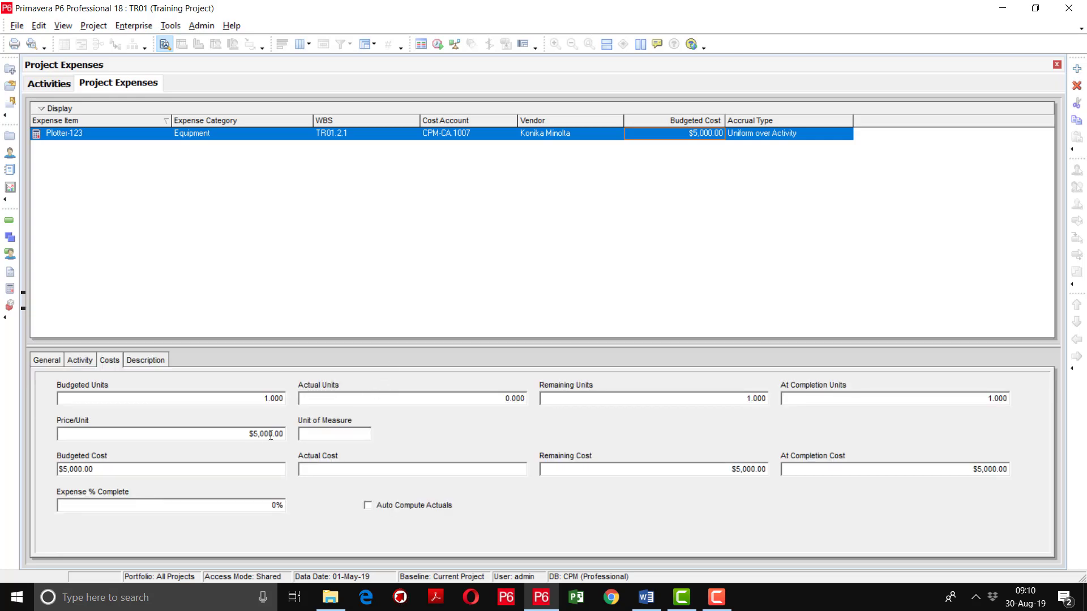
click(97, 505)
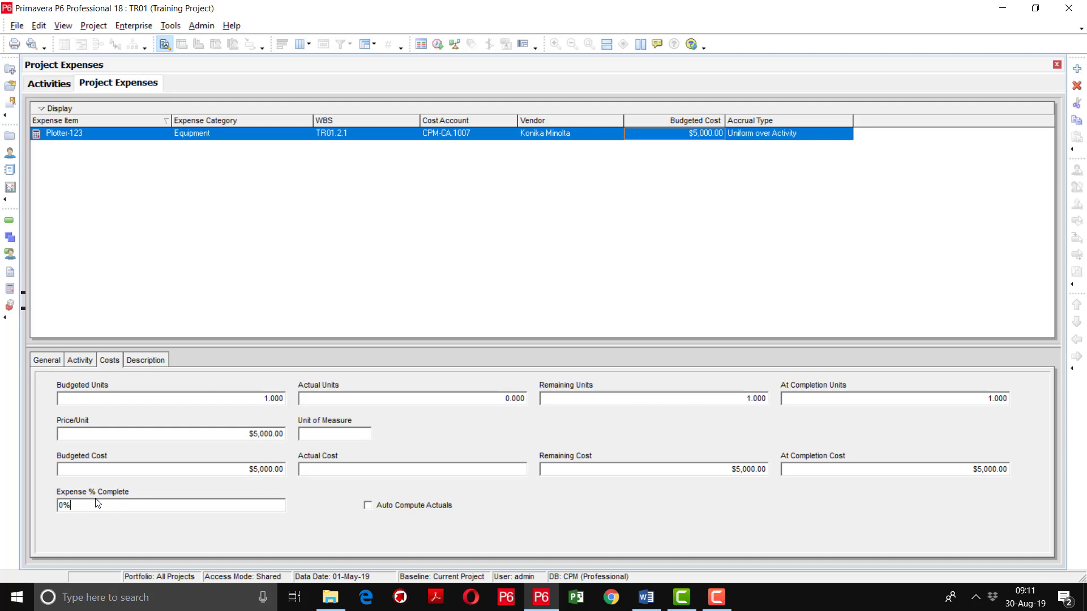
click(155, 361)
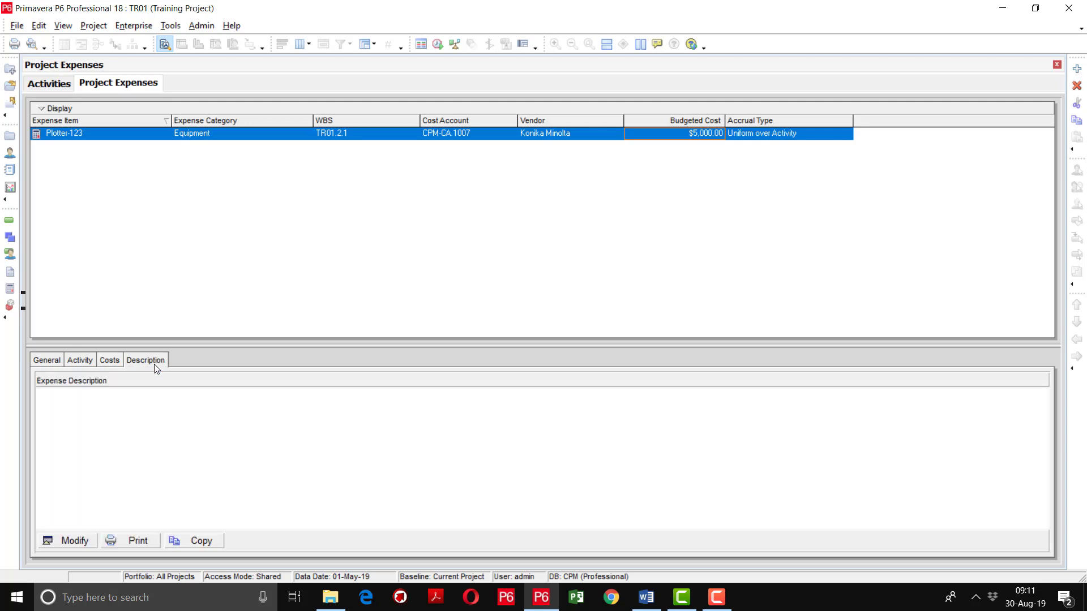
Enter "This plotter will be used for the printing of IFC Drawings" as the Plotter-123 expense's description, in regular 12-point Times New Roman.
click(74, 541)
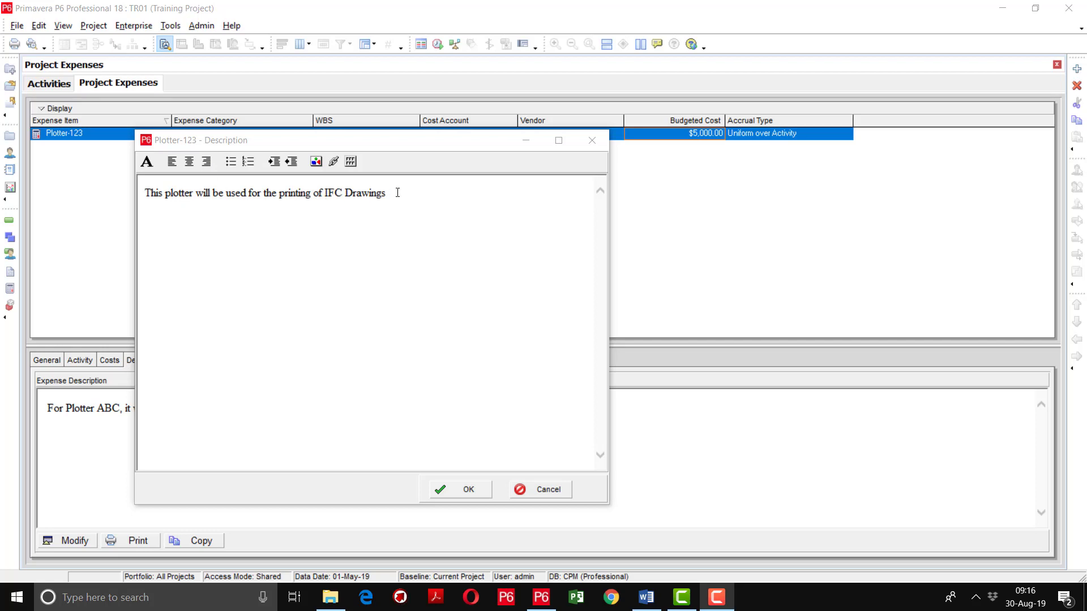
drag(396, 192, 136, 184)
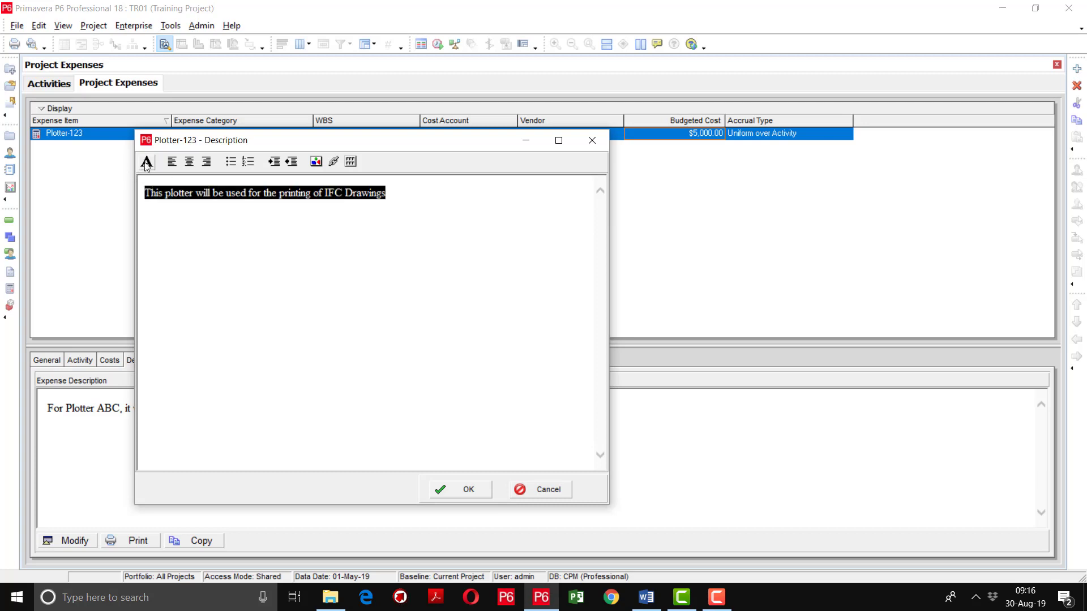
click(146, 162)
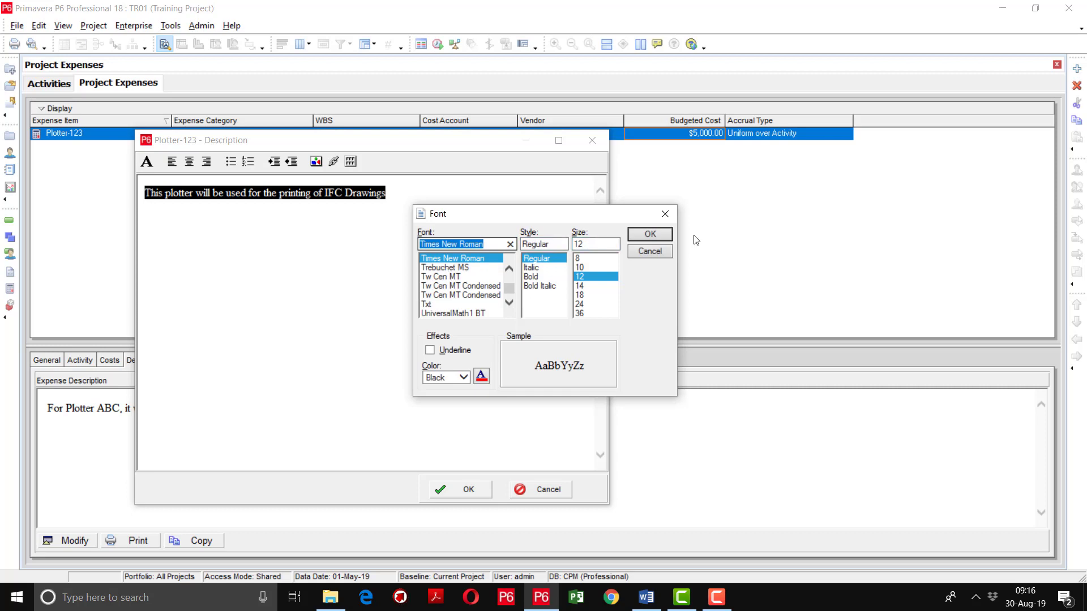
click(653, 236)
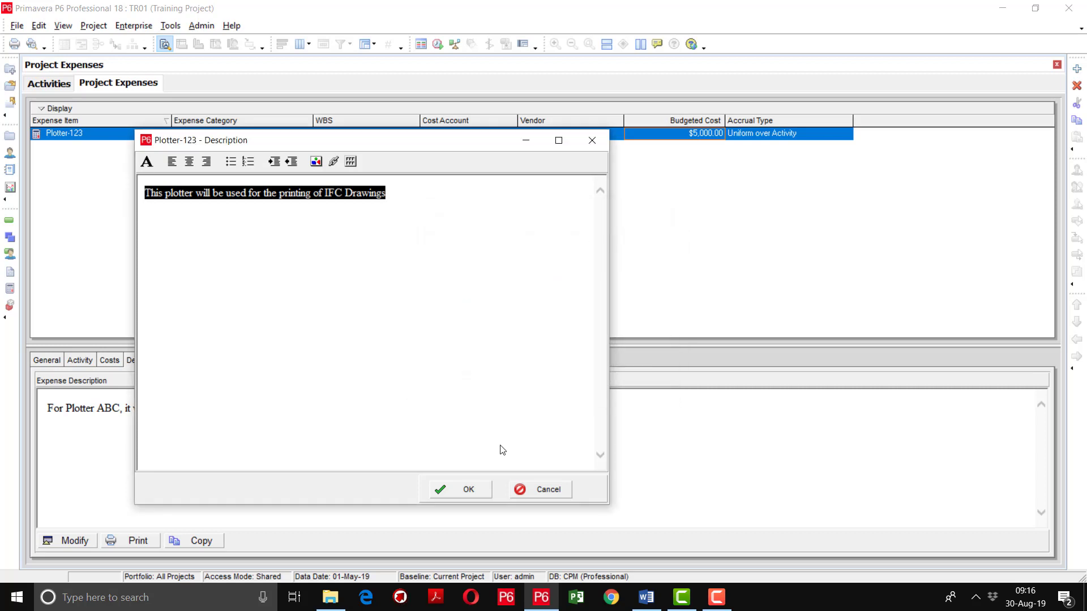
click(468, 488)
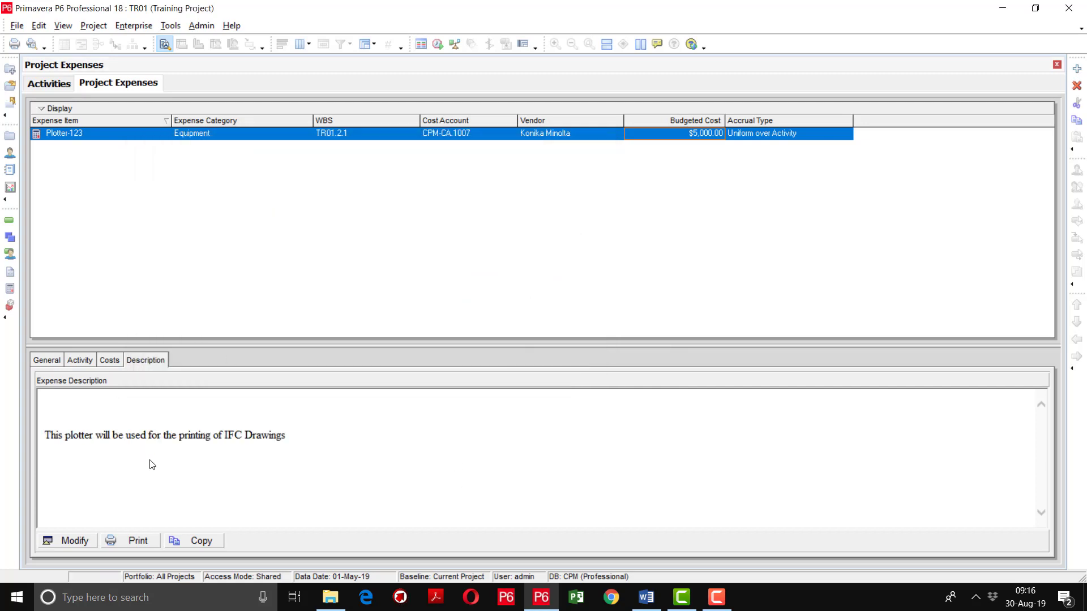
click(130, 542)
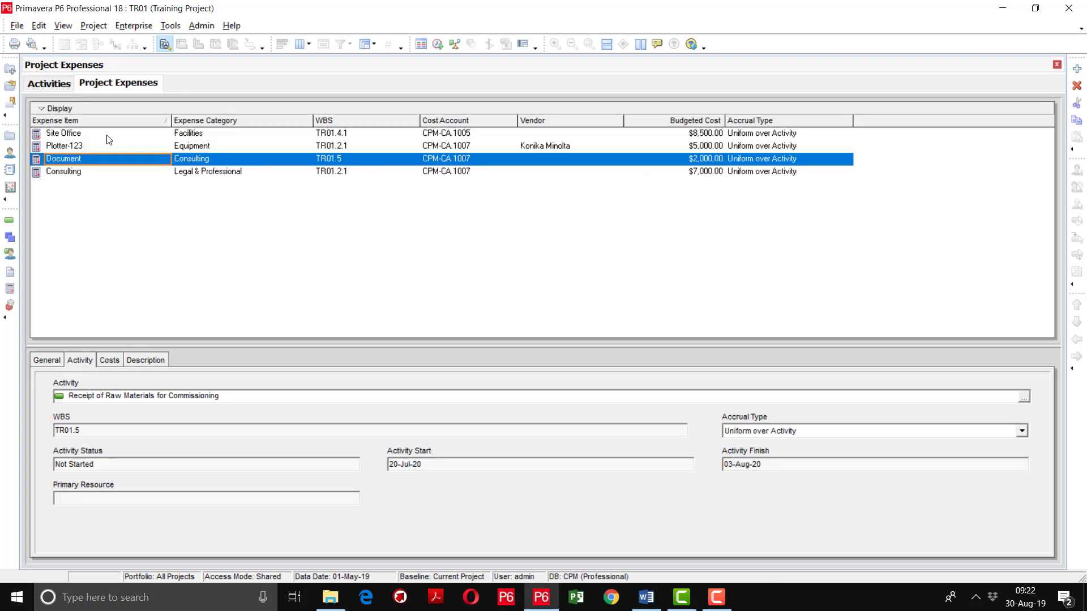
Examine which activities the Site Office, Document and Consulting expenses are assigned to, along with their activity dates.
click(109, 135)
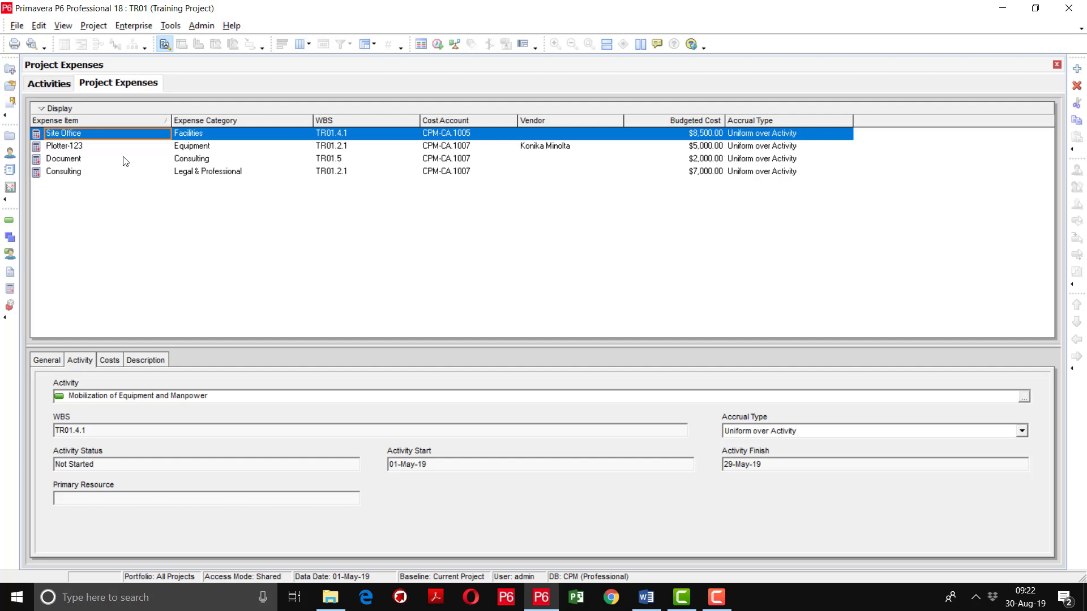
click(165, 163)
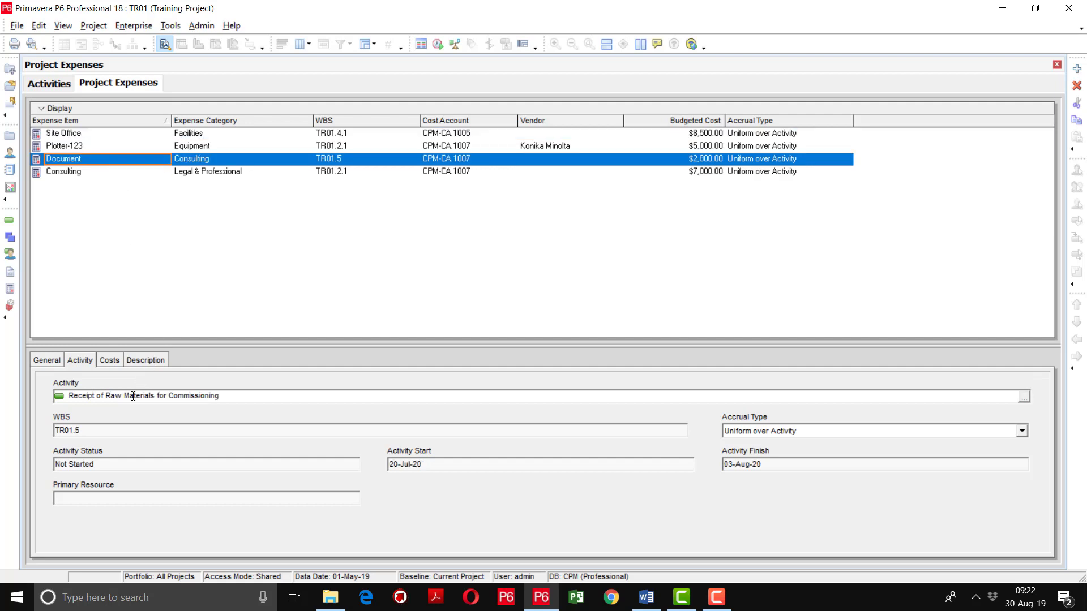
click(72, 174)
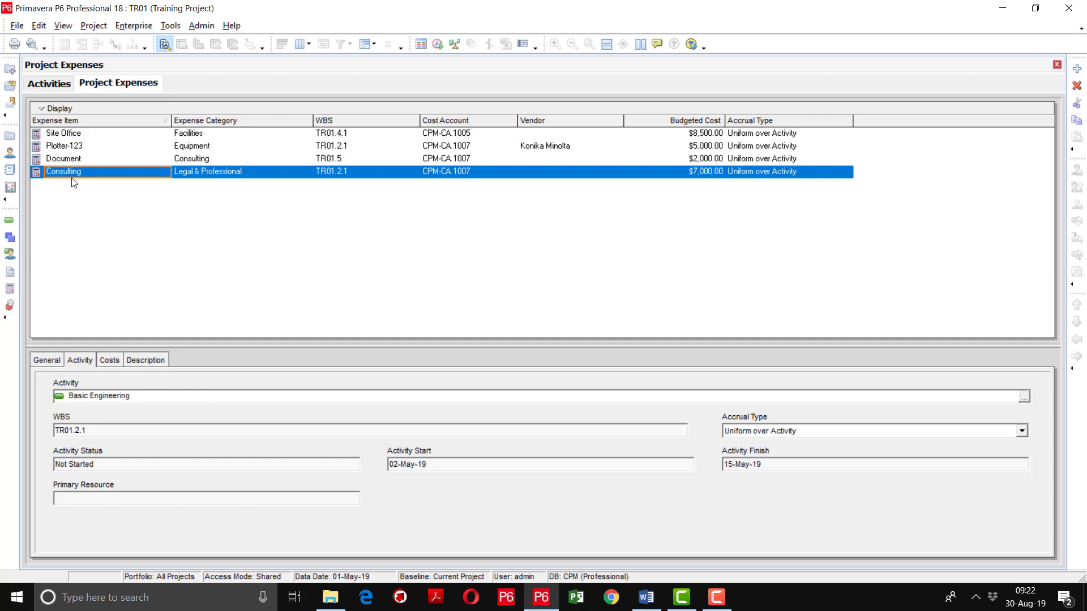